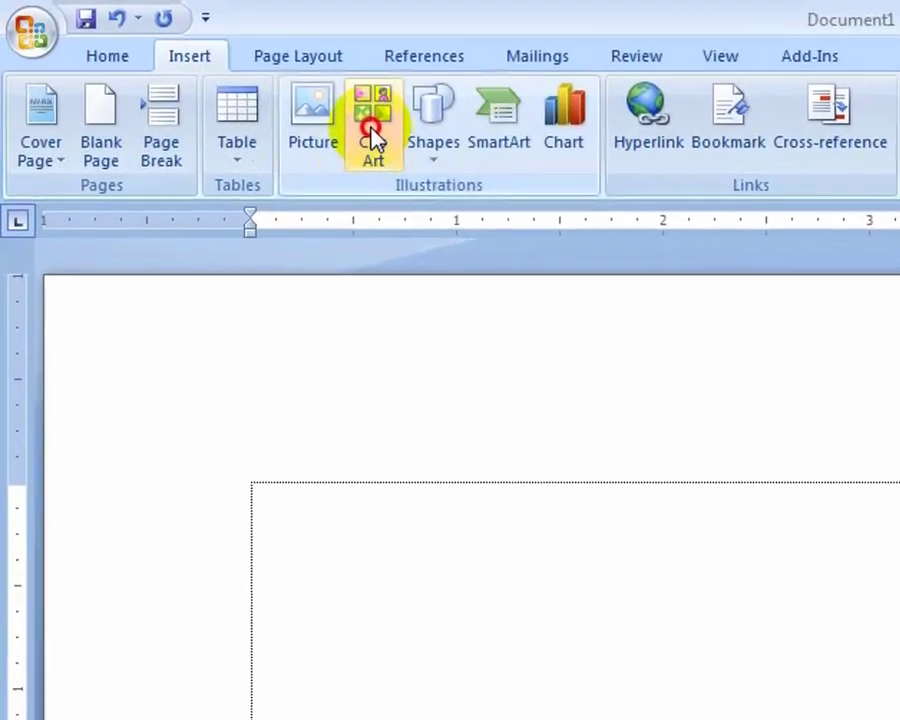
Open the Clip Art pane and check which collections the search covers
left_click(183, 68)
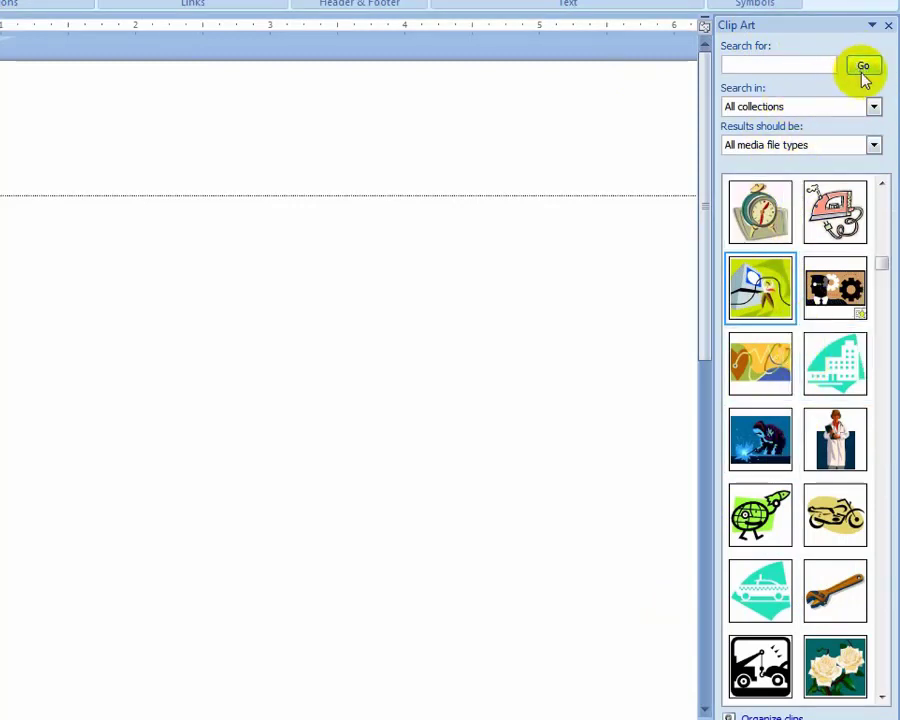
left_click(877, 108)
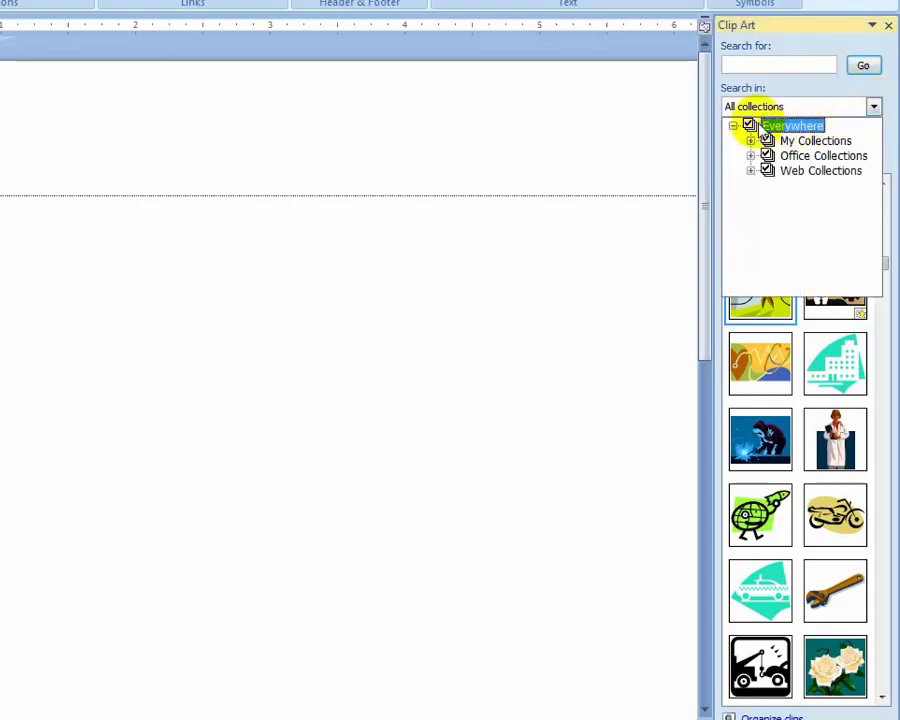
left_click(871, 108)
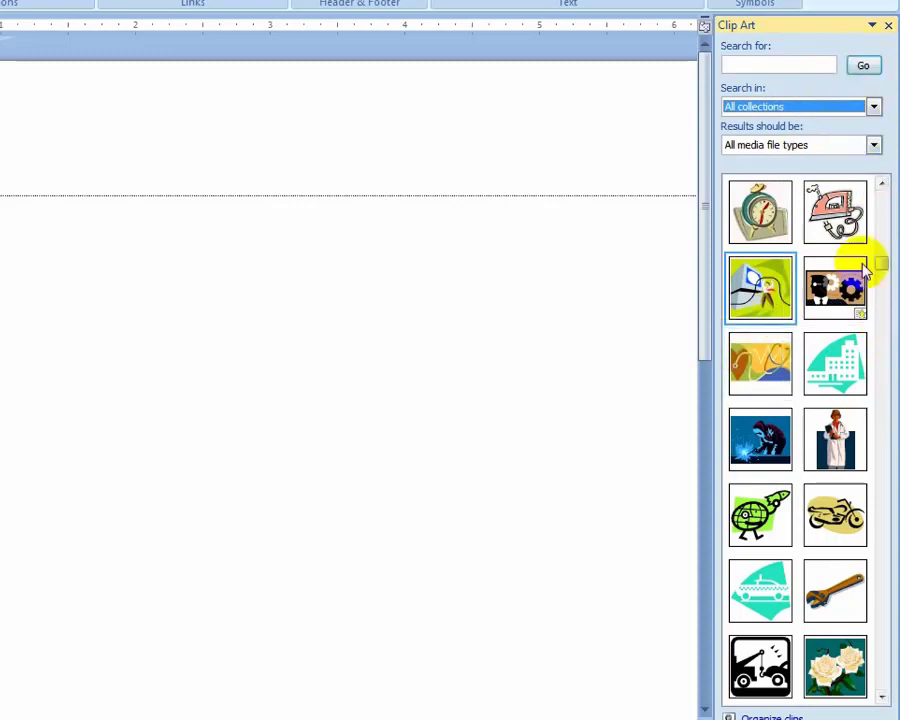
Insert the scales clip art into the page, then delete it
left_click_drag(884, 267, 885, 312)
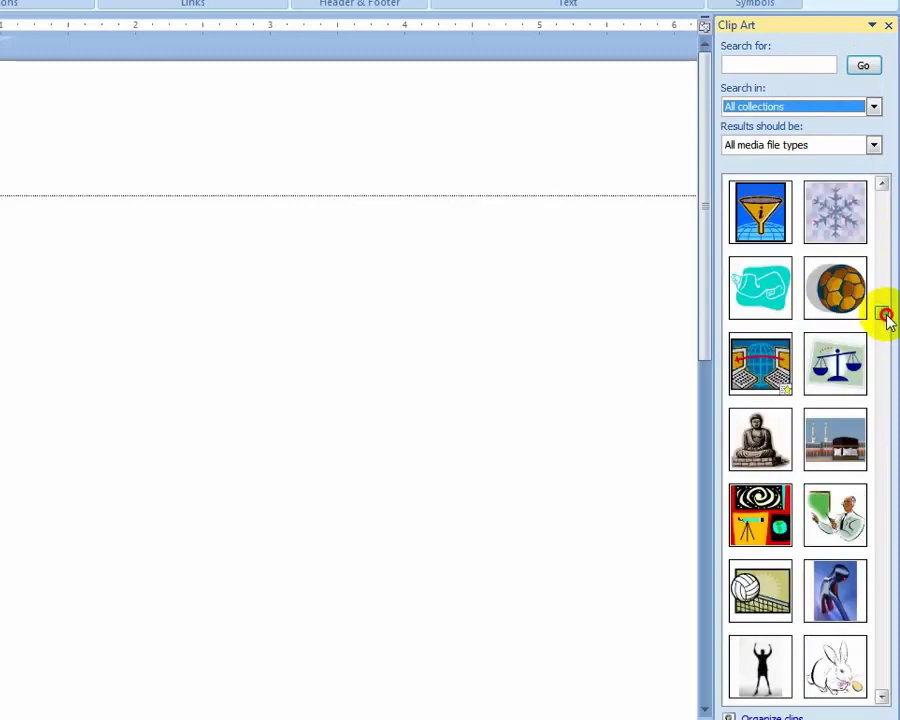
left_click(836, 364)
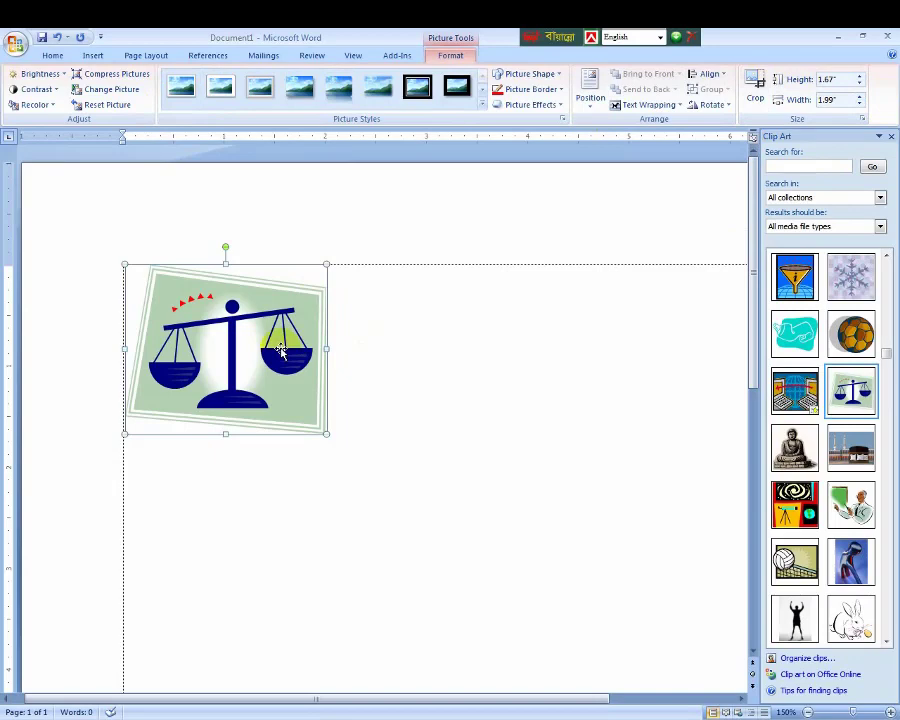
key("Delete")
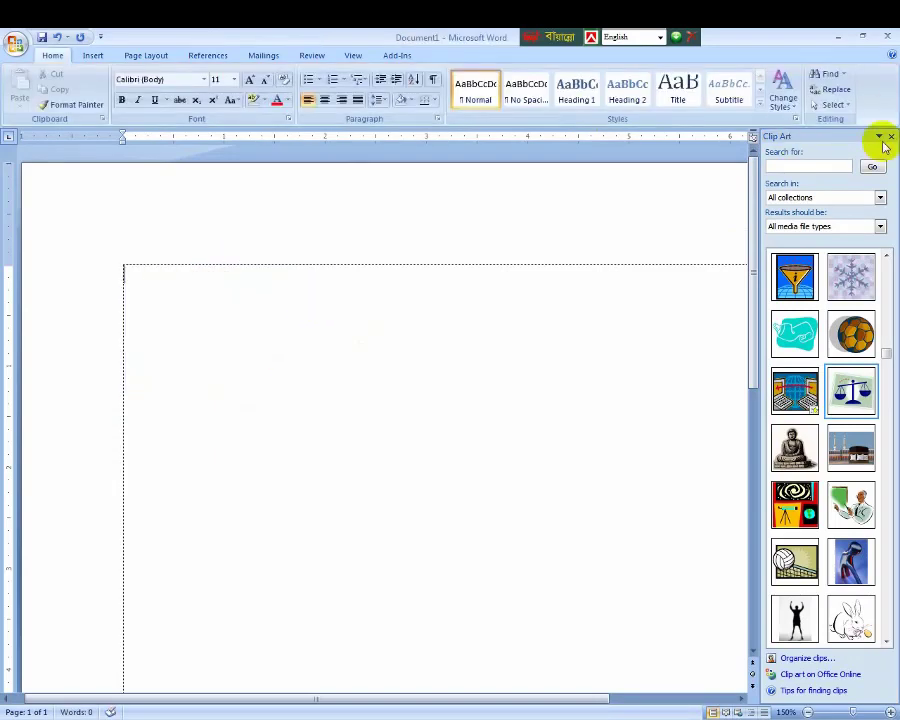
Close Clip Art and draw a Wave banner from Stars and Banners near the page's top centre
left_click(891, 137)
left_click(92, 55)
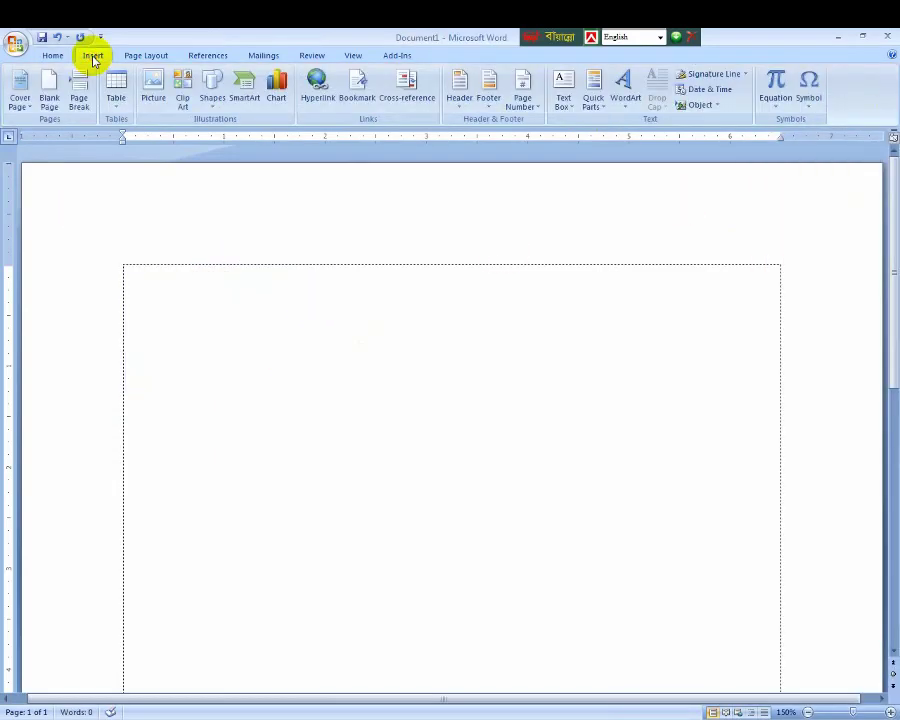
left_click(214, 98)
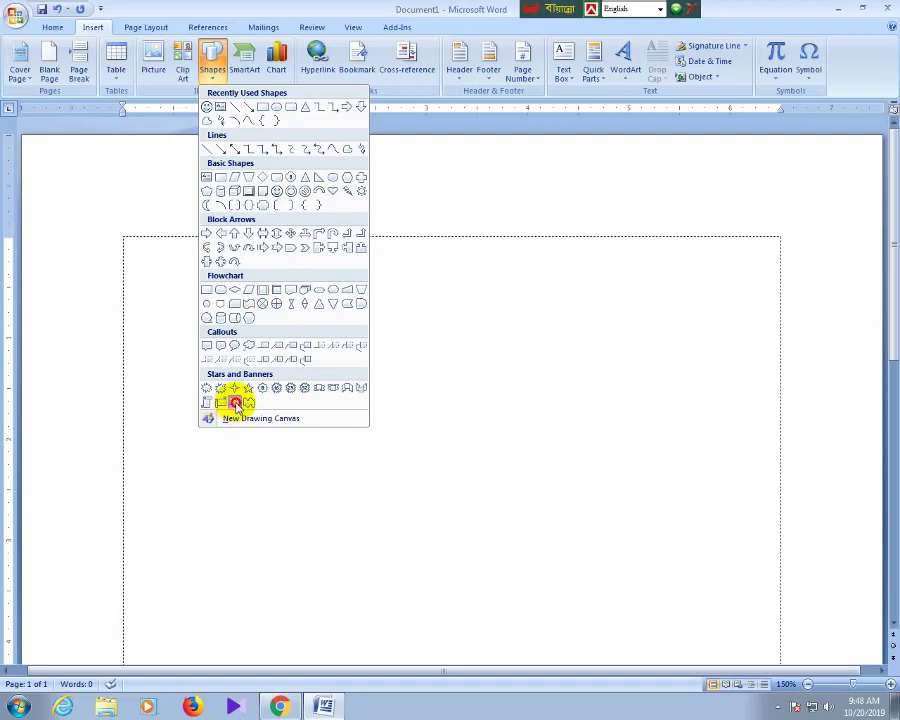
left_click(236, 404)
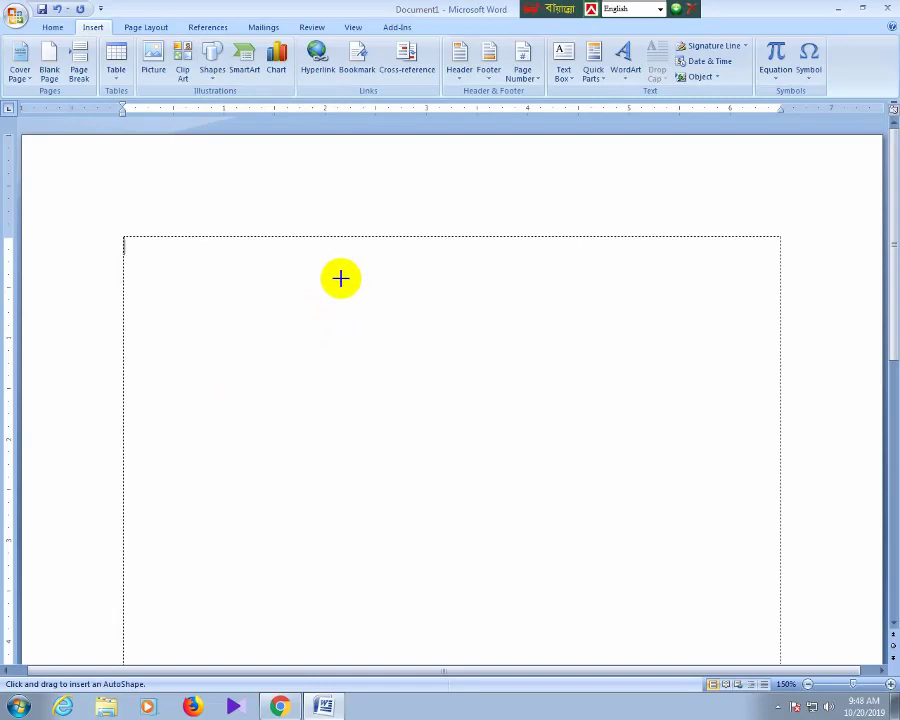
left_click_drag(341, 279, 474, 384)
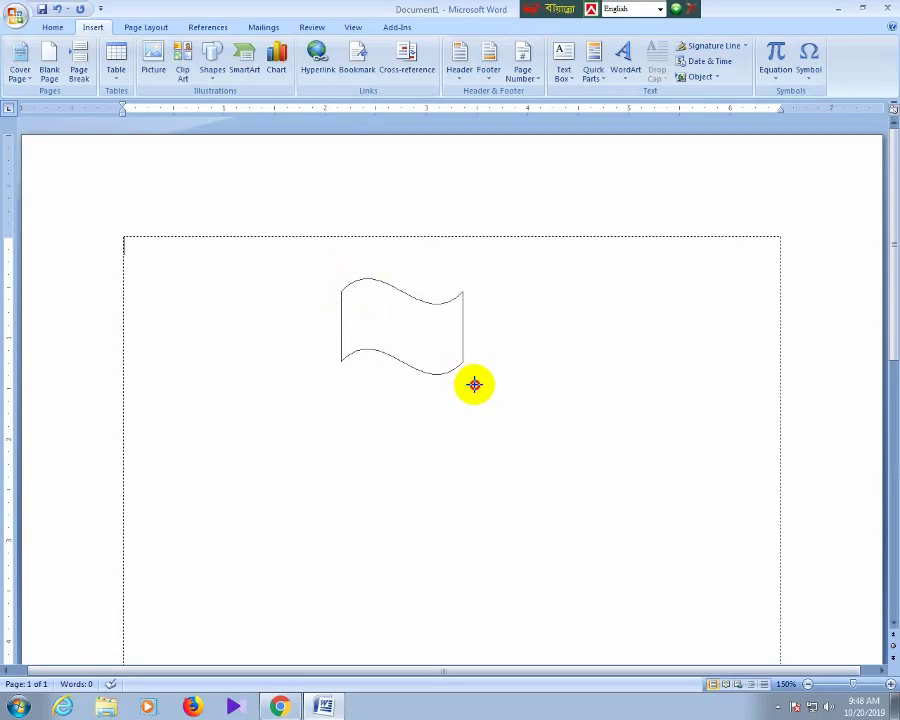
left_click_drag(474, 384, 559, 422)
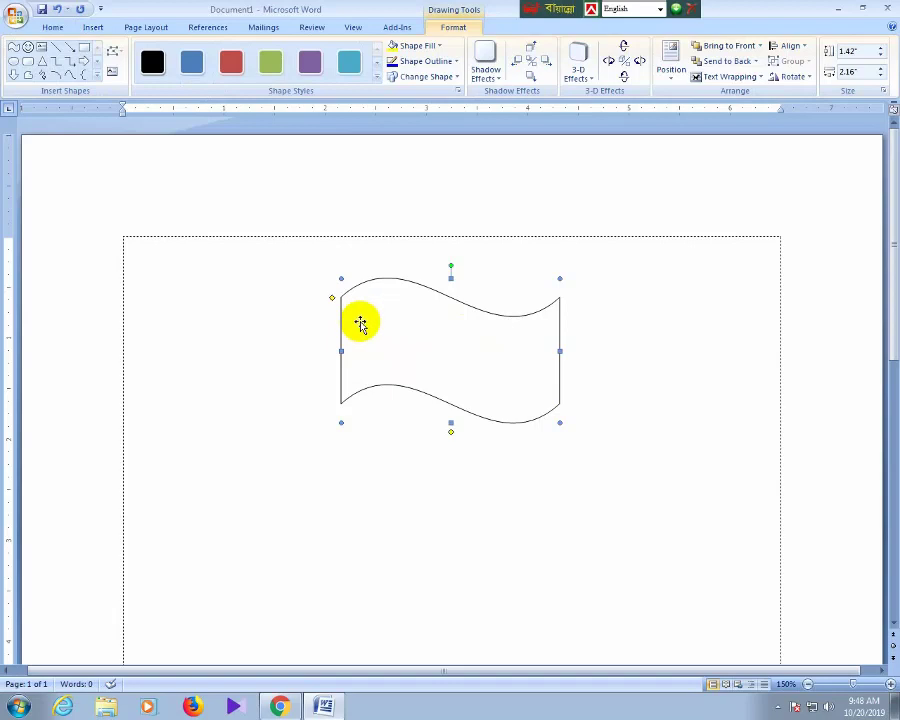
Select the wavy flag and move it further left on the page
left_click(777, 705)
left_click(606, 538)
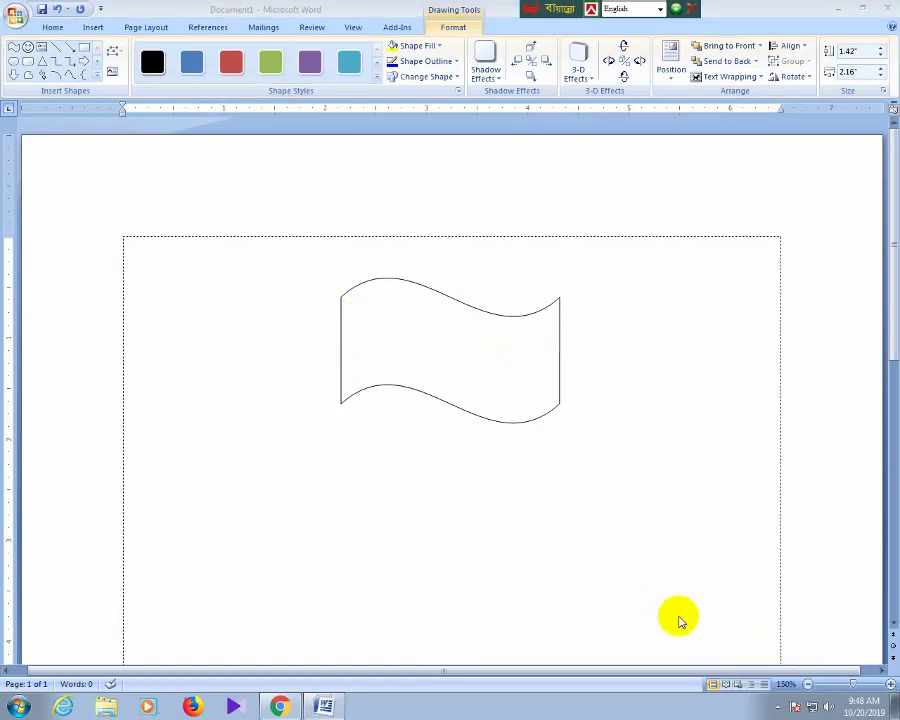
left_click(775, 712)
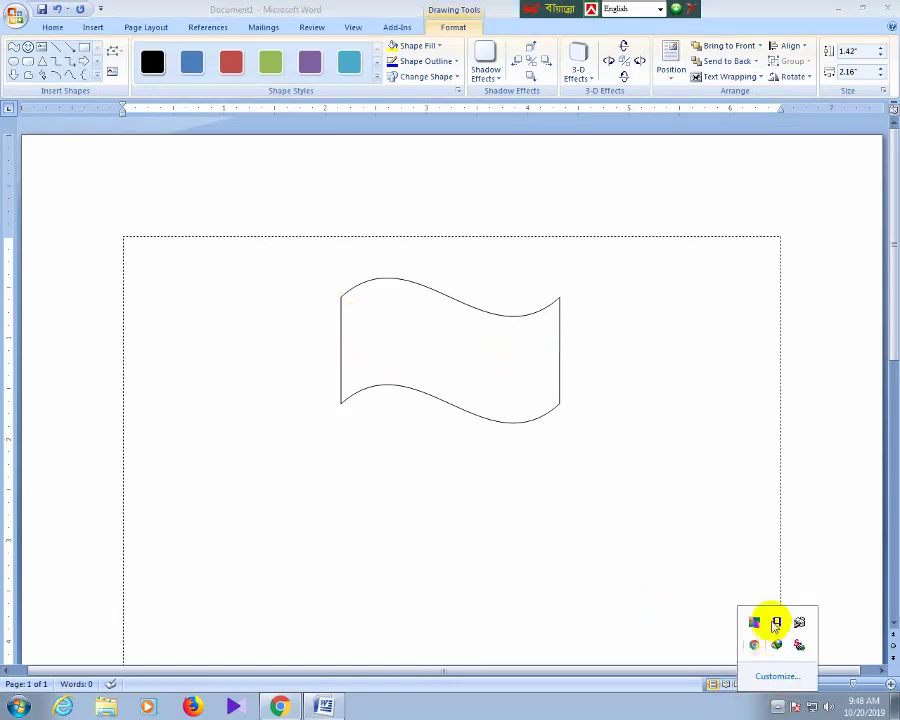
left_click(561, 446)
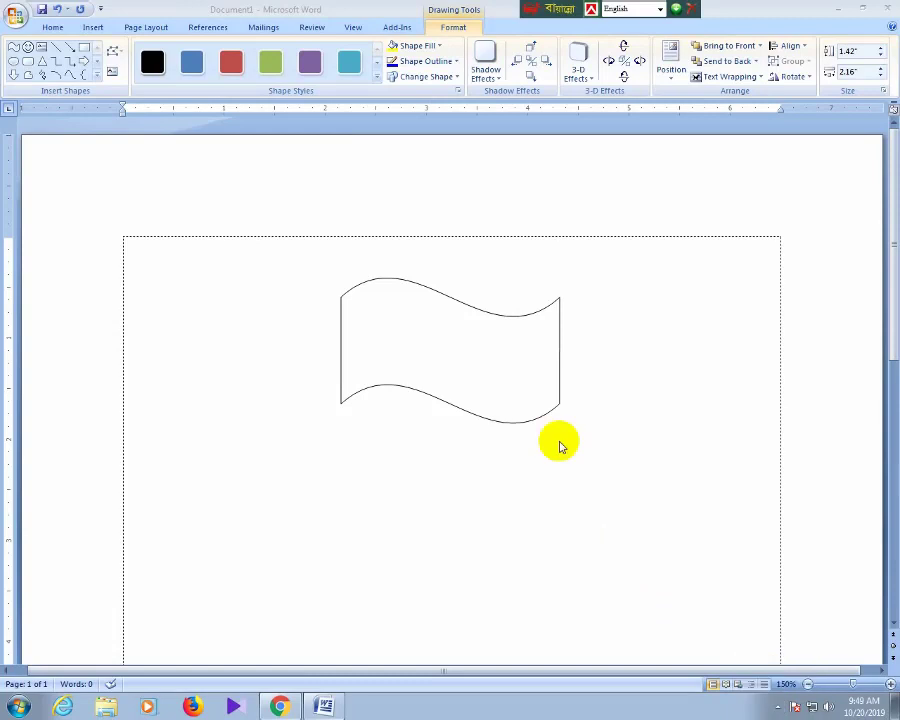
left_click(481, 372)
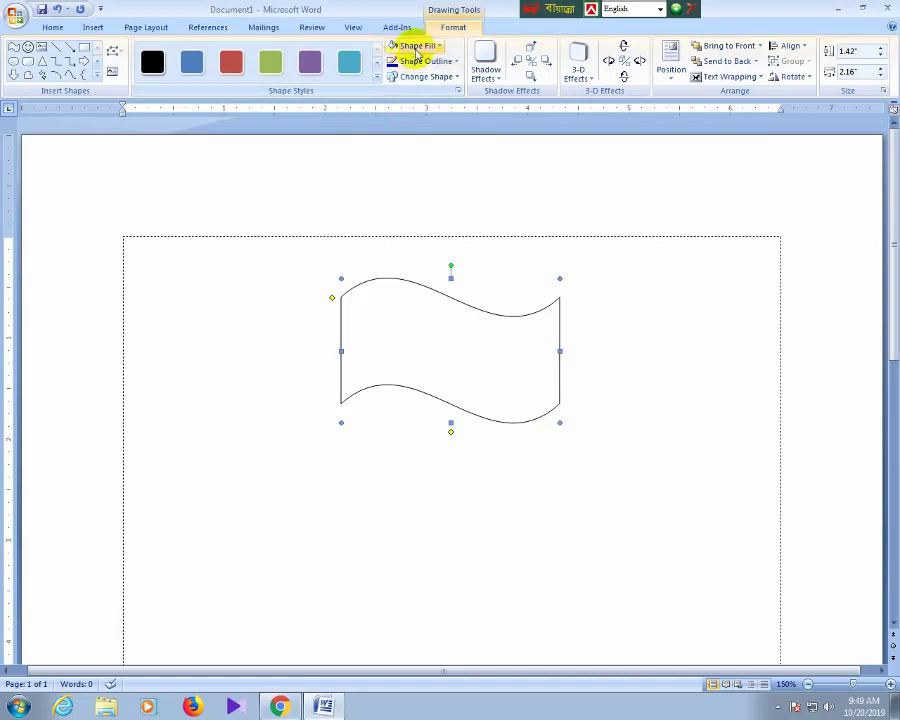
left_click_drag(411, 321, 306, 344)
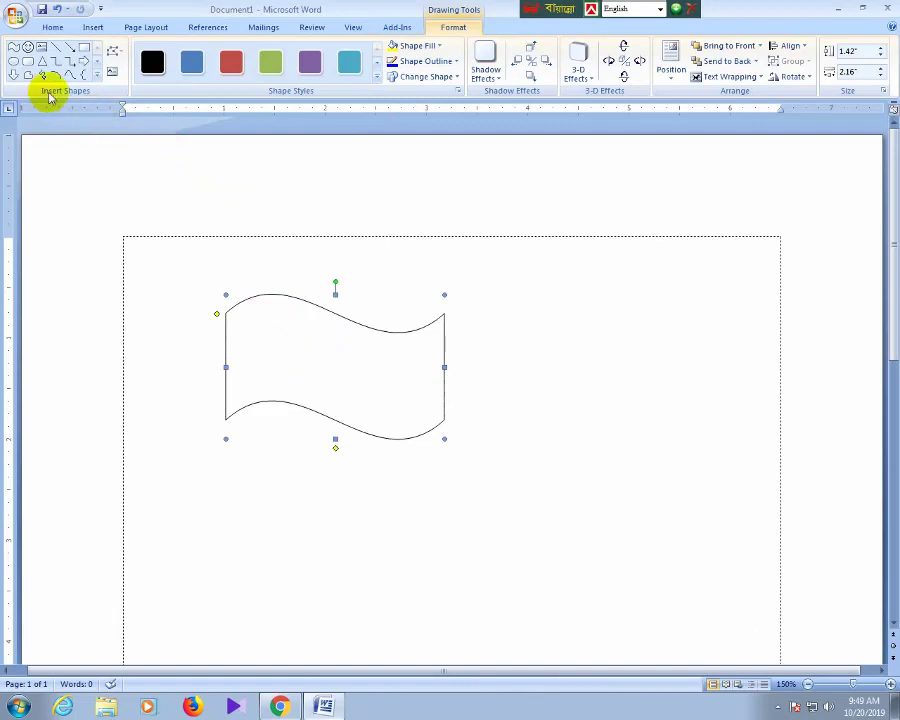
Move the flag up and to the right, then bring up the full shapes list
left_click(97, 76)
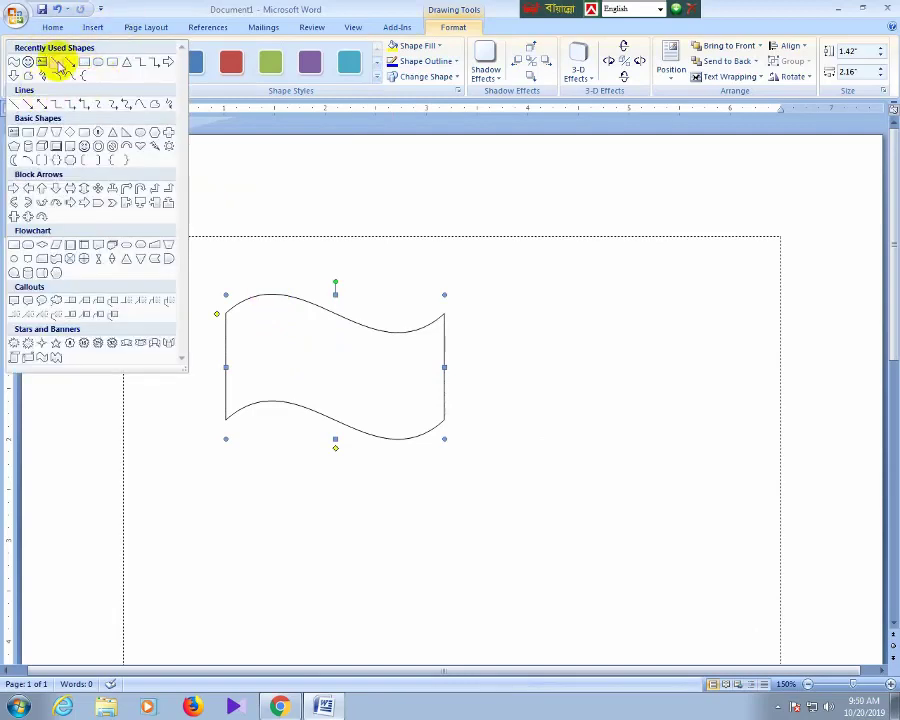
left_click(174, 10)
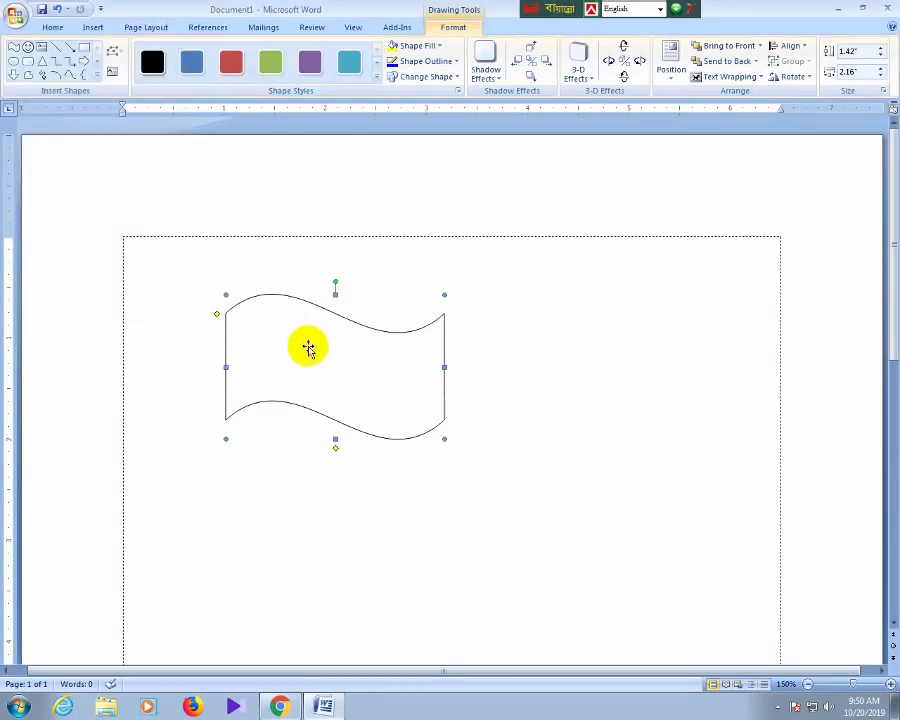
left_click_drag(308, 347, 376, 312)
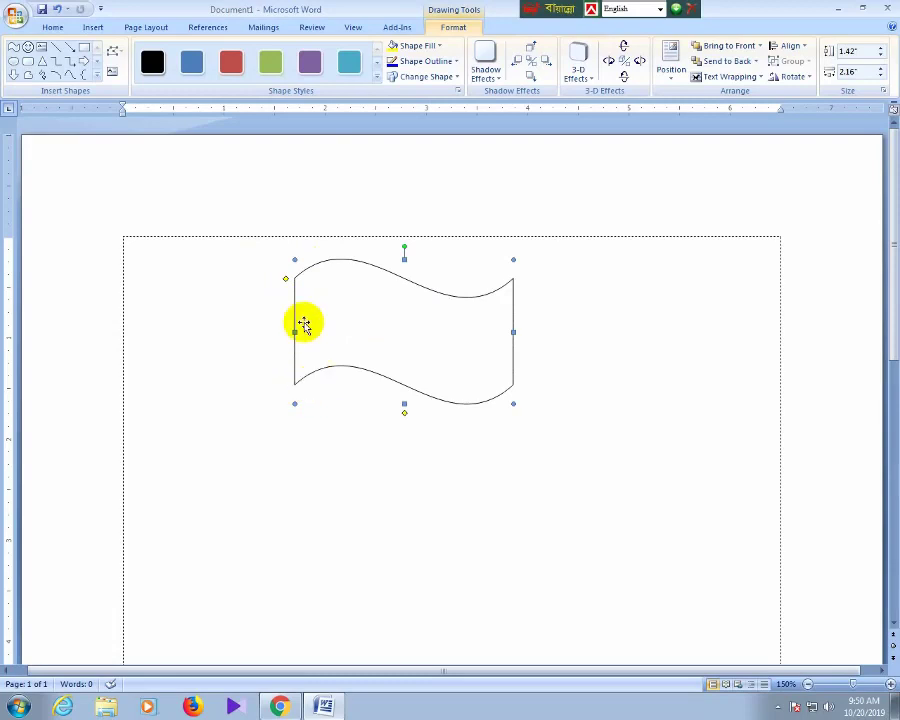
left_click(95, 78)
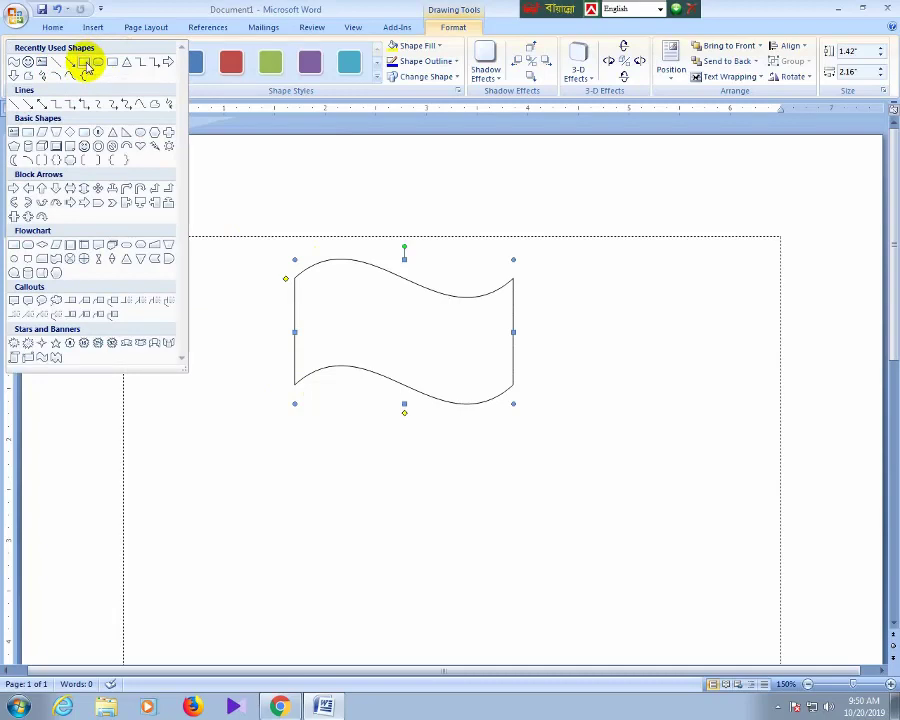
Draw a tall, thin rectangle flagpole down the wave banner's left edge
left_click(87, 64)
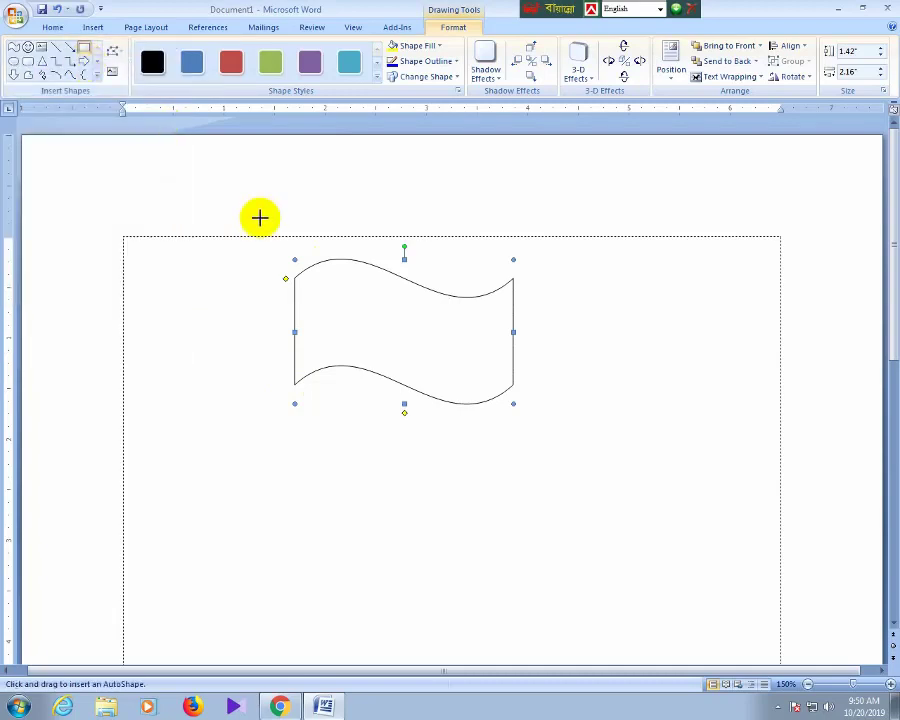
left_click_drag(286, 253, 290, 578)
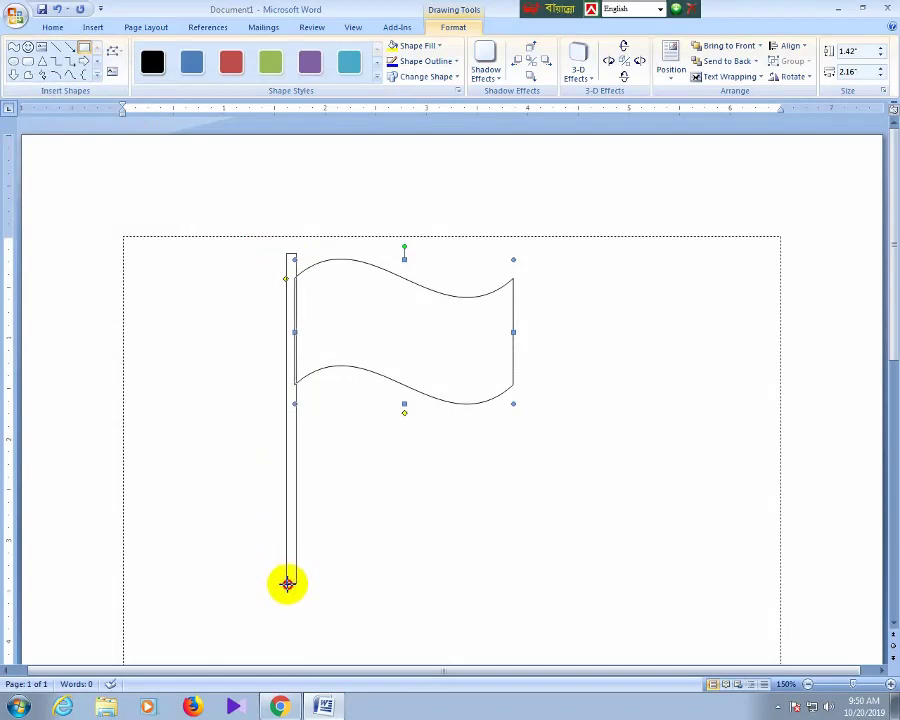
left_click_drag(287, 583, 290, 583)
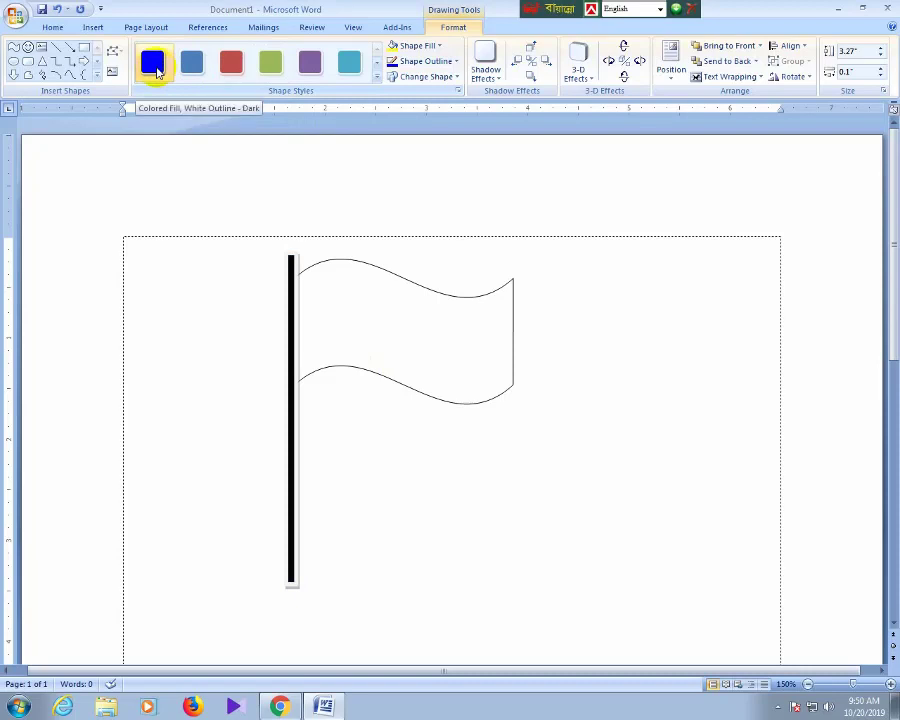
Try a solid black style and a red outline on the flagpole
left_click(155, 67)
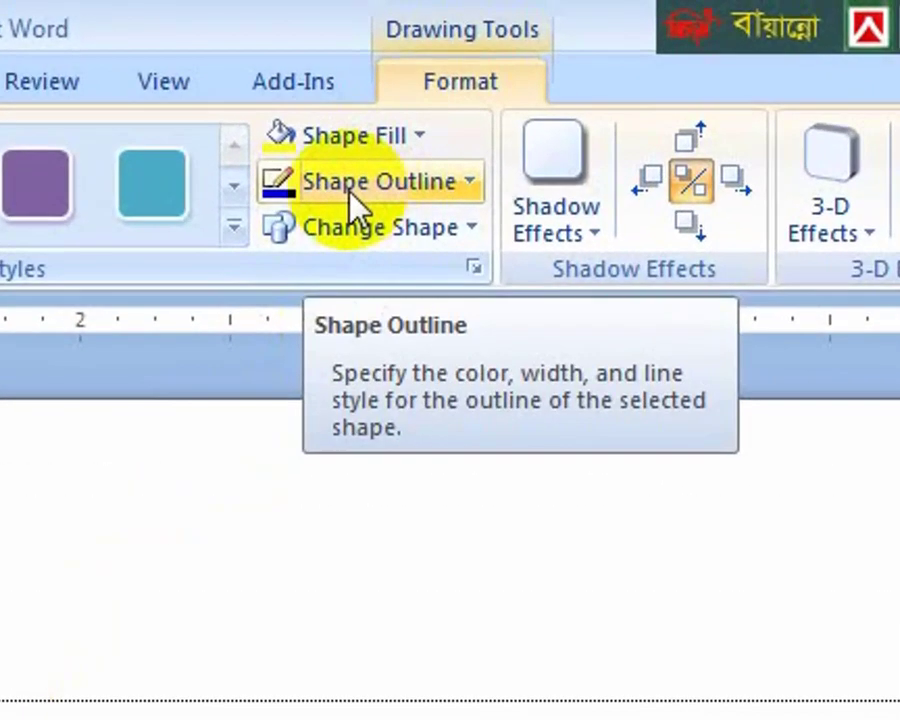
left_click(420, 66)
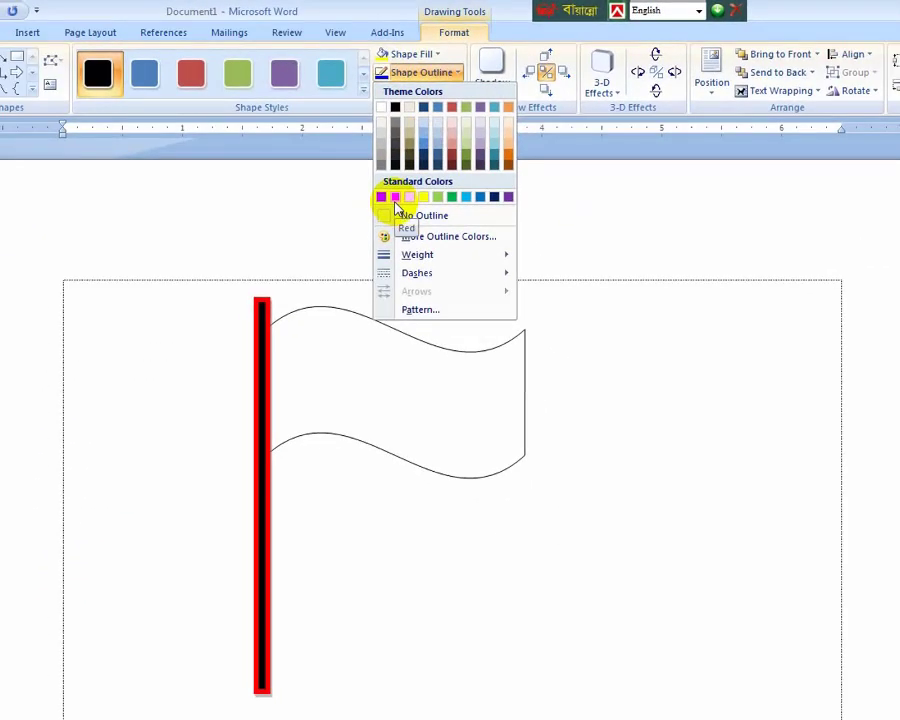
left_click(397, 198)
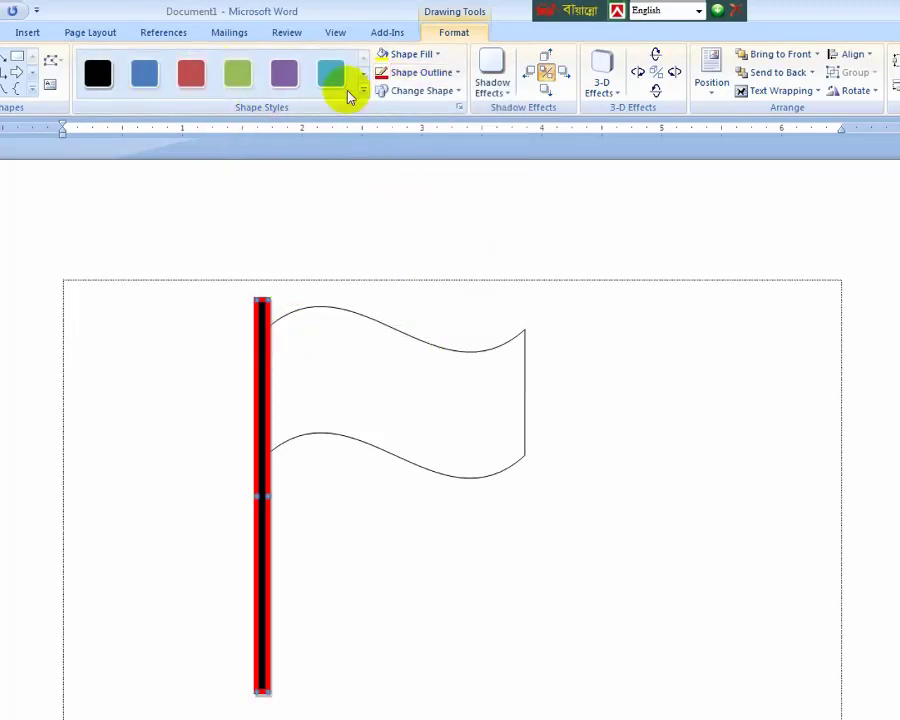
Give the flagpole the green shaded style from the full Shape Styles gallery
left_click(364, 76)
left_click(364, 76)
left_click(364, 76)
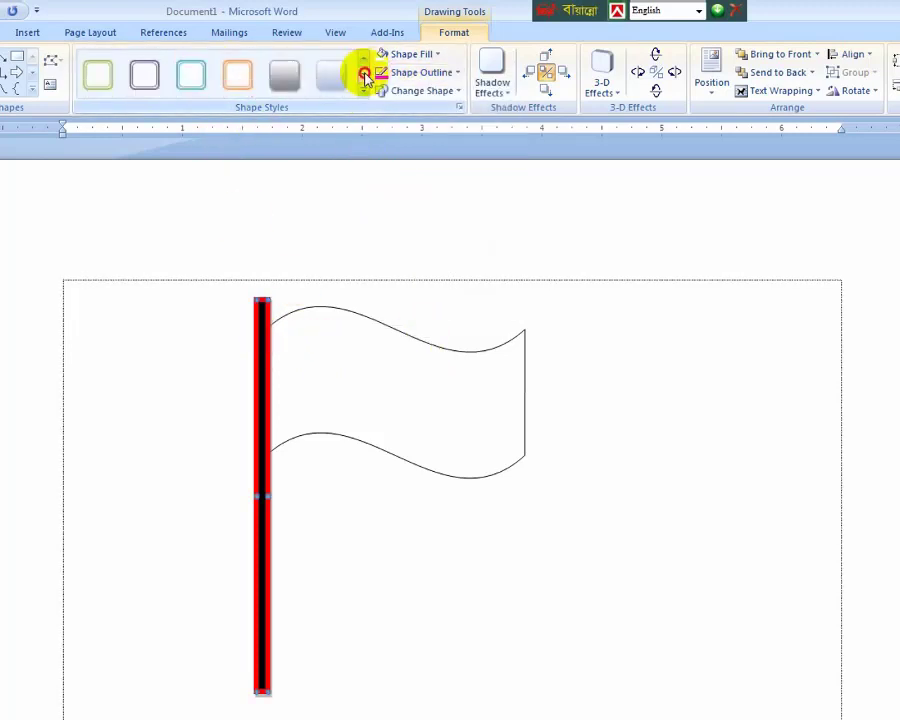
left_click(364, 76)
left_click(364, 92)
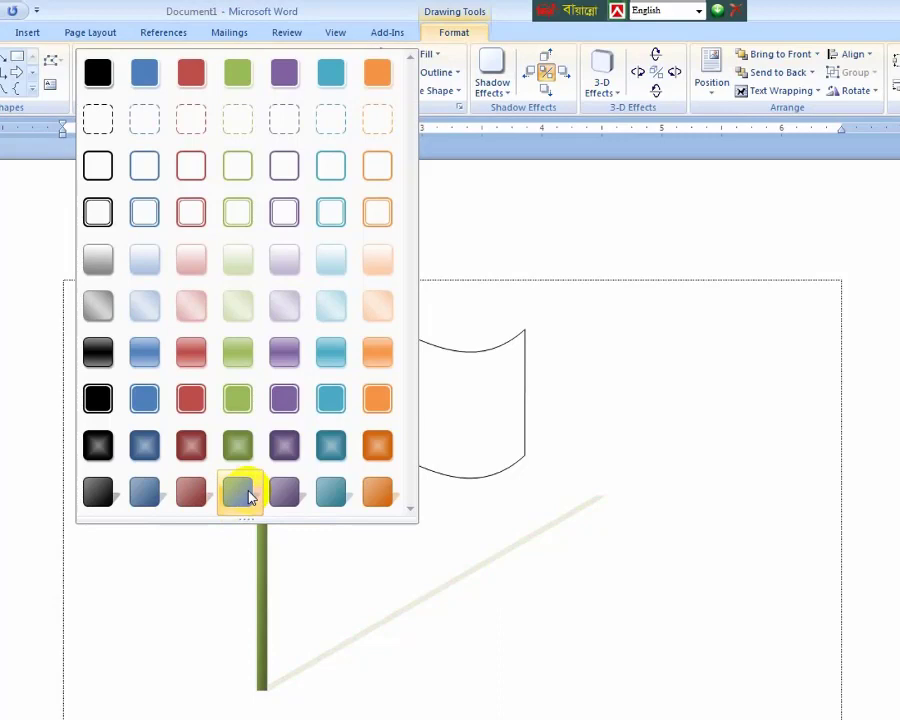
left_click(248, 493)
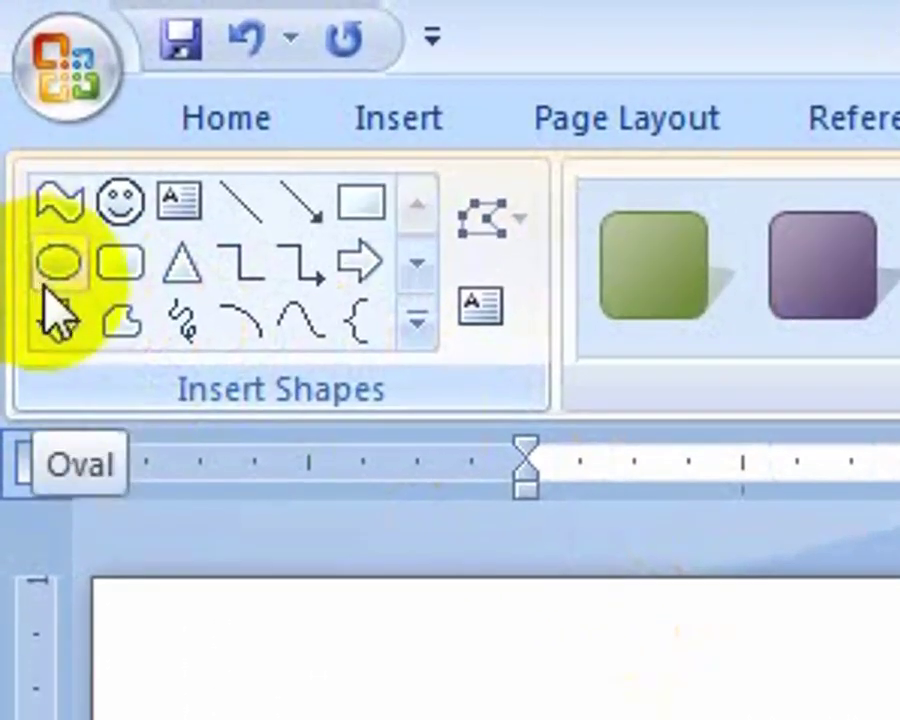
Draw a small circle about 0.5 inch across and centre it on the flag
left_click(58, 262)
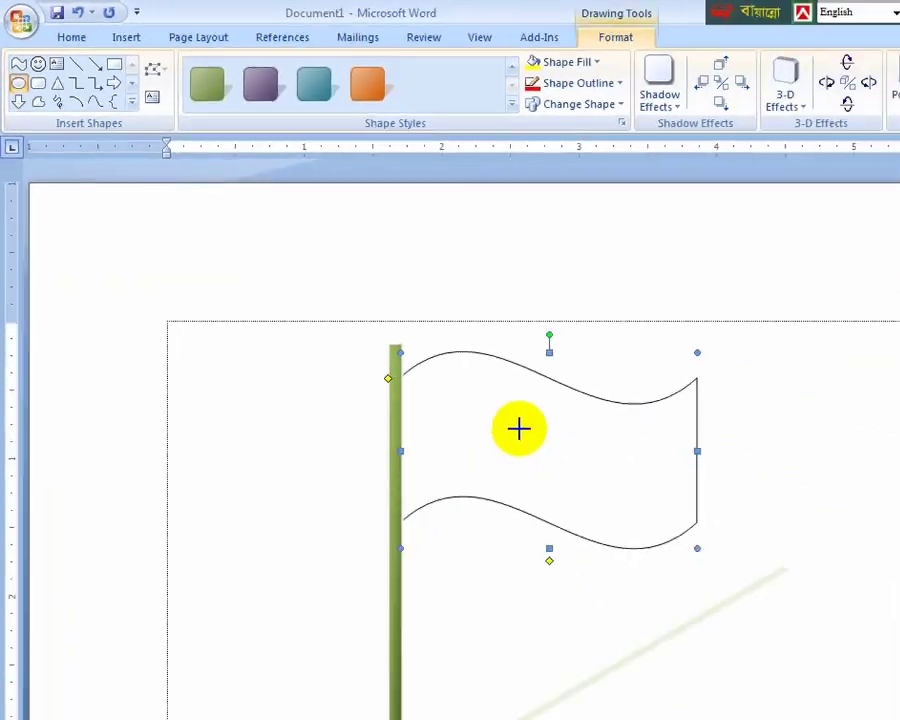
left_click_drag(484, 417, 382, 316)
mouse_move(434, 366)
left_mouse_down()
mouse_move(404, 335)
mouse_move(408, 345)
mouse_move(404, 324)
left_mouse_up()
left_click(436, 346)
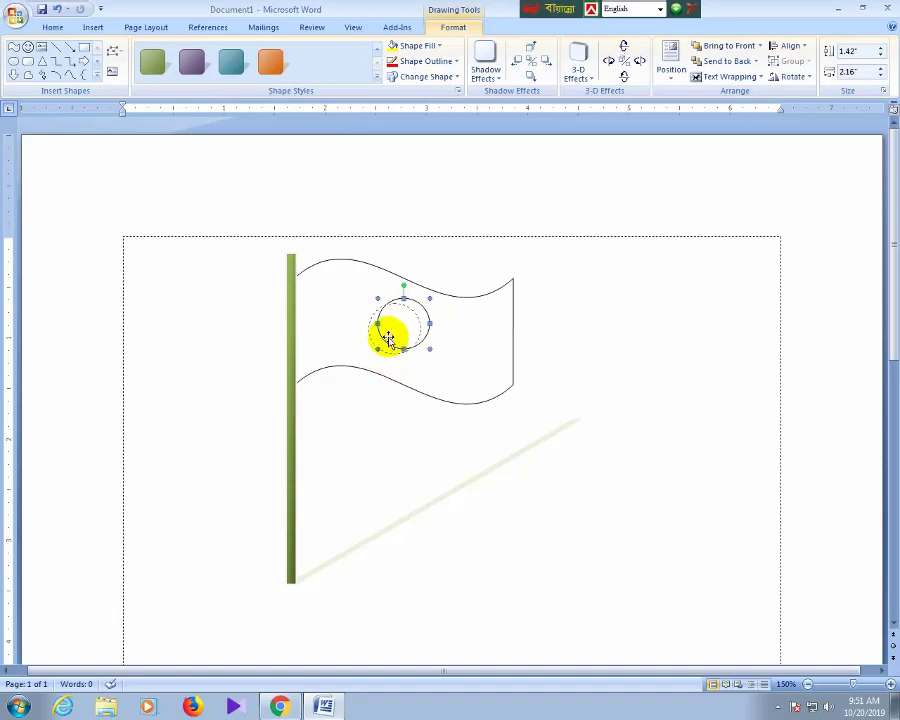
left_click_drag(388, 338, 378, 343)
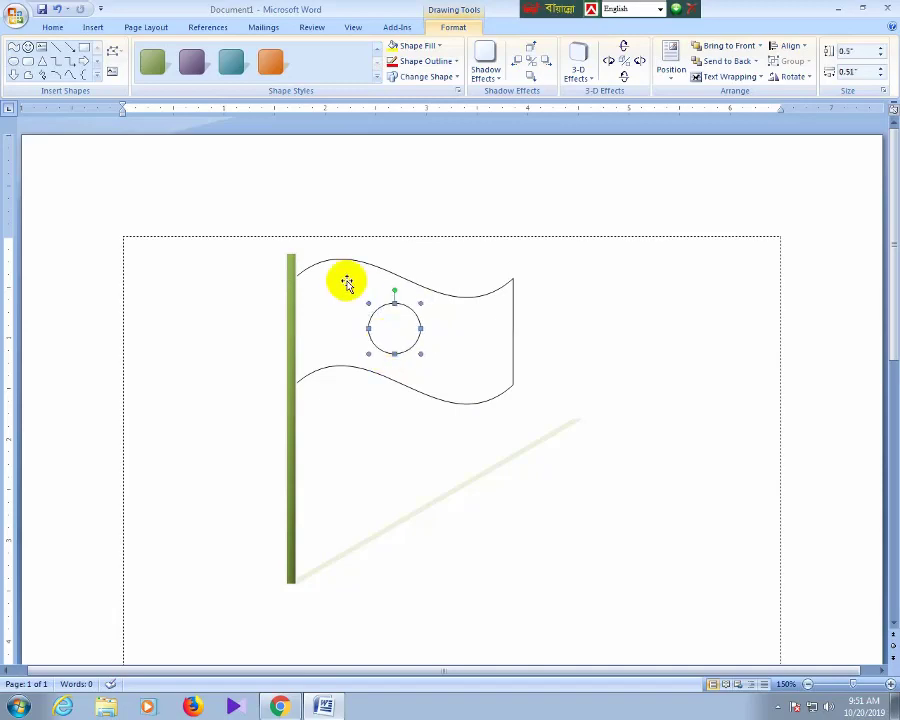
left_click(346, 284)
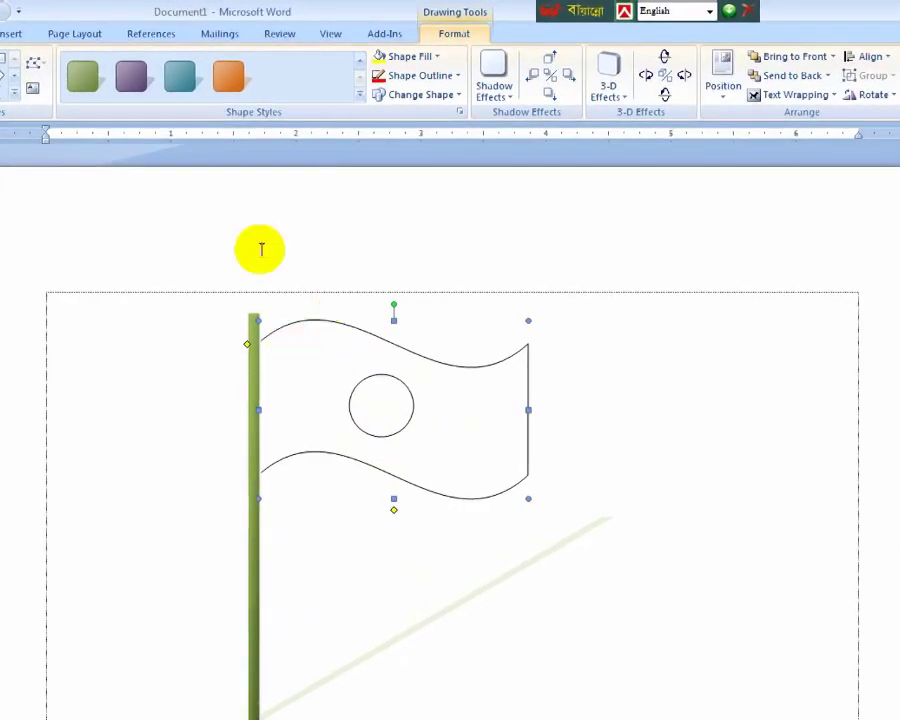
Fill the wave flag with standard Green from Shape Fill
left_click(420, 58)
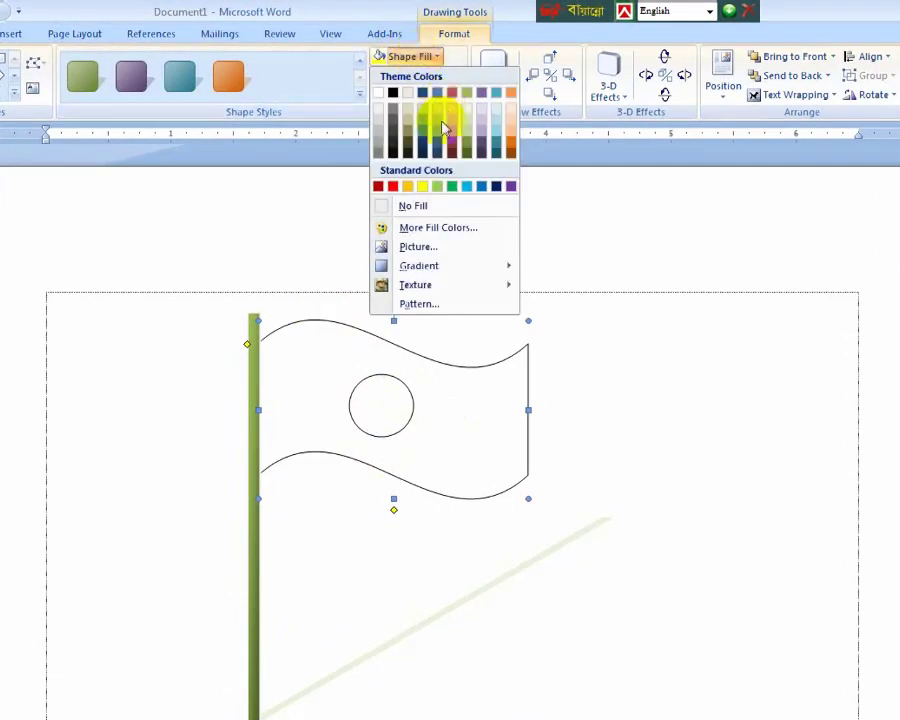
left_click(455, 190)
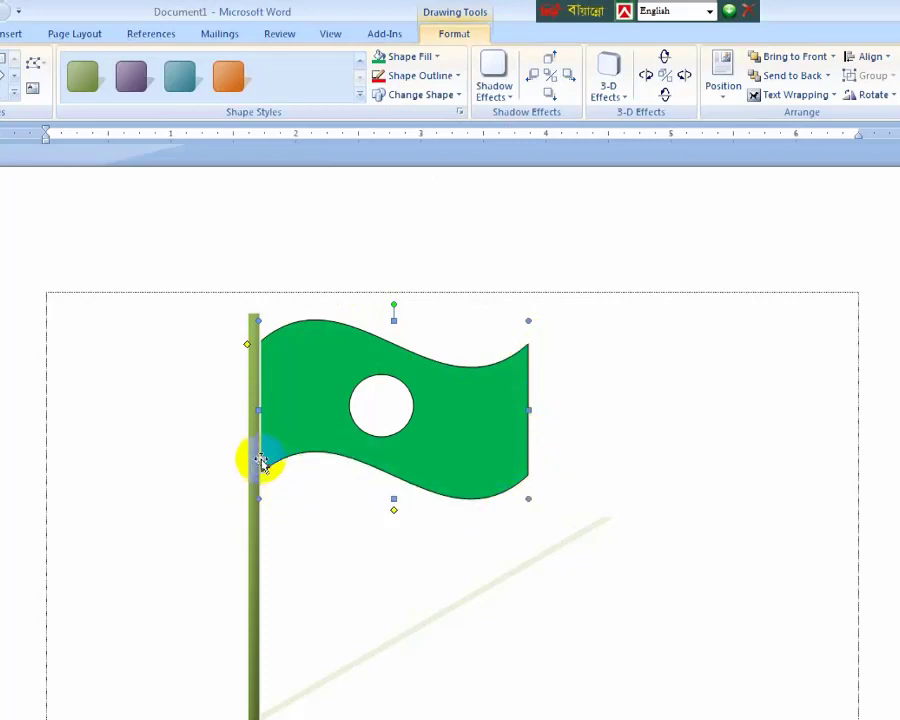
left_click(404, 80)
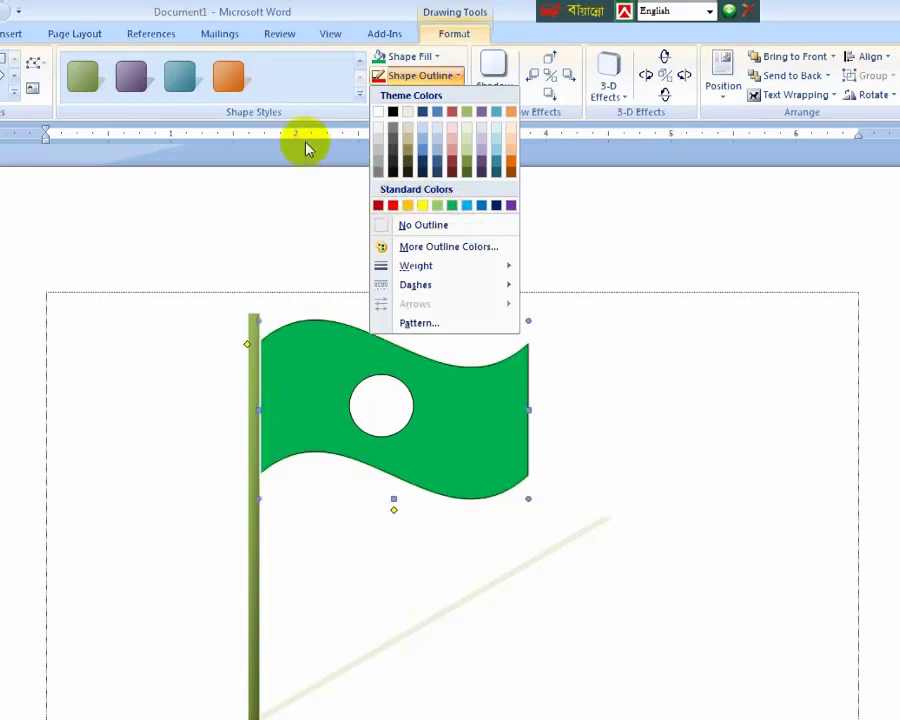
left_click(413, 77)
left_click(398, 57)
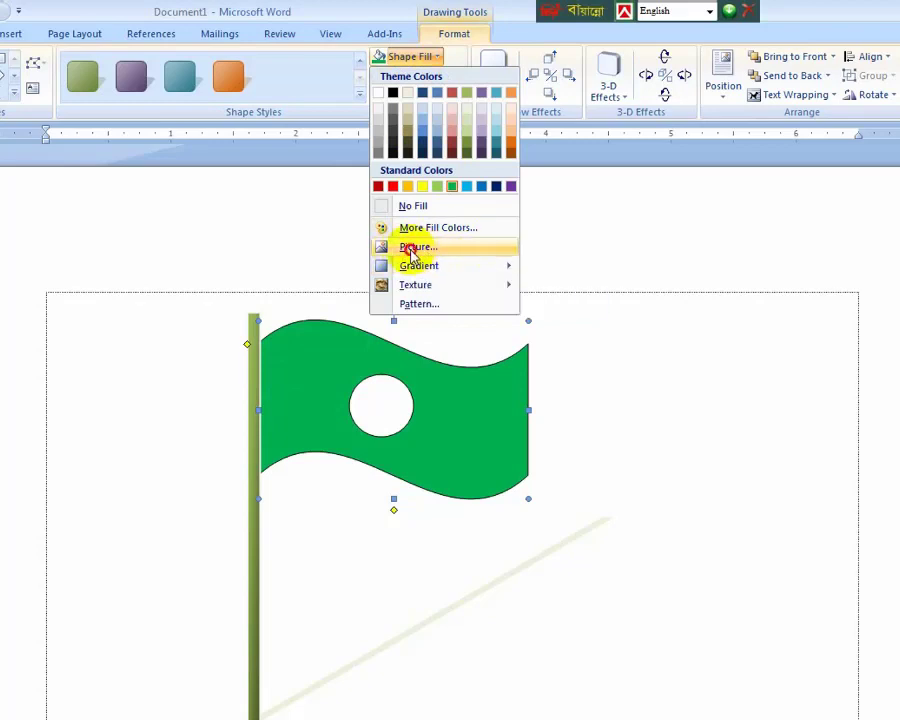
Fill the flag with the Hydrangeas picture from Pictures > Sample Pictures
left_click(412, 249)
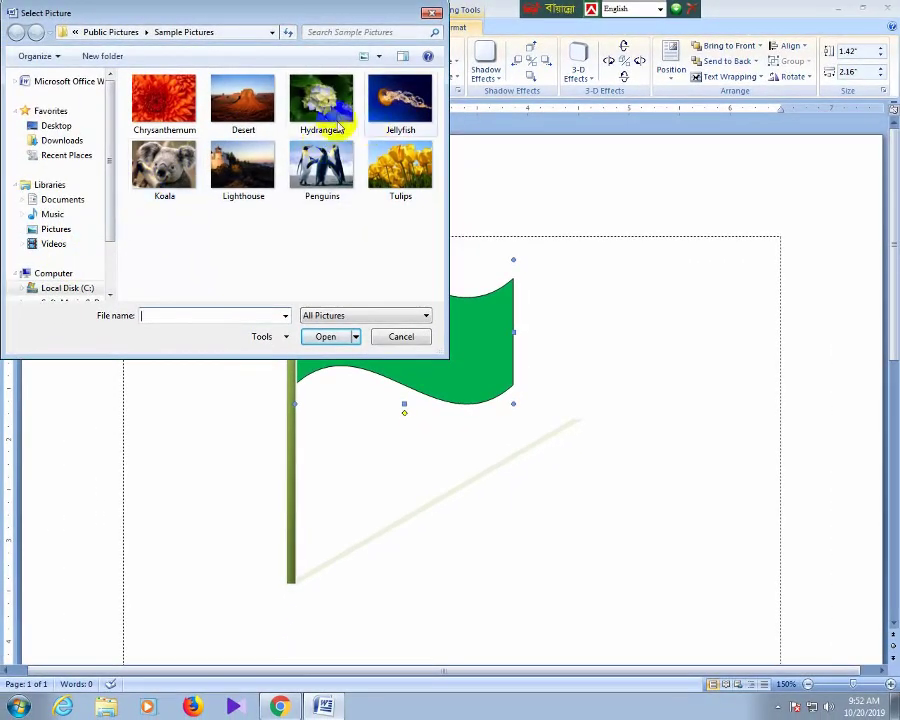
left_click(330, 117)
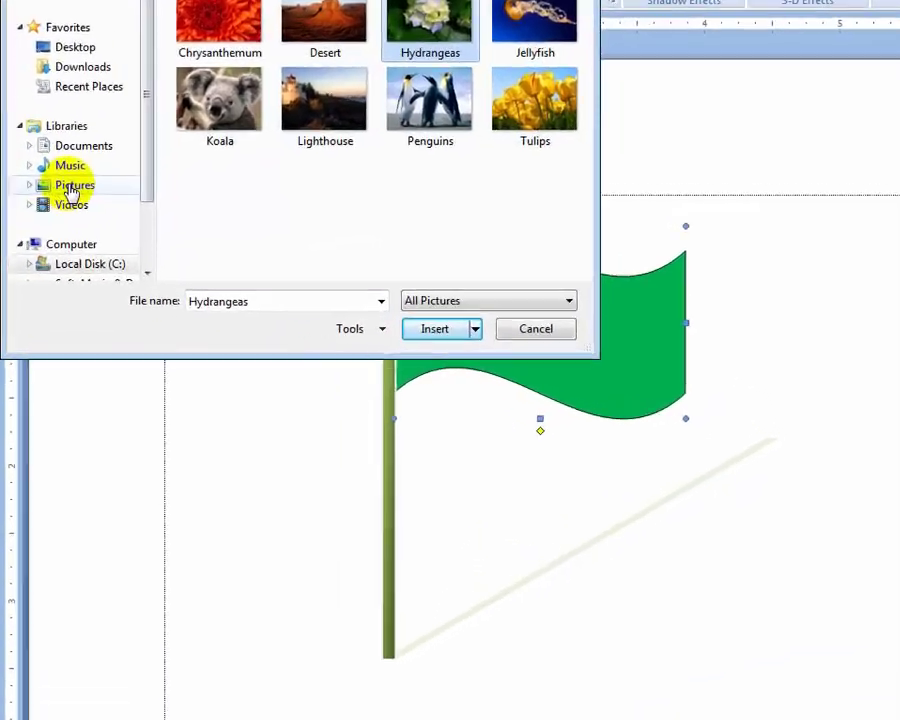
left_click(57, 230)
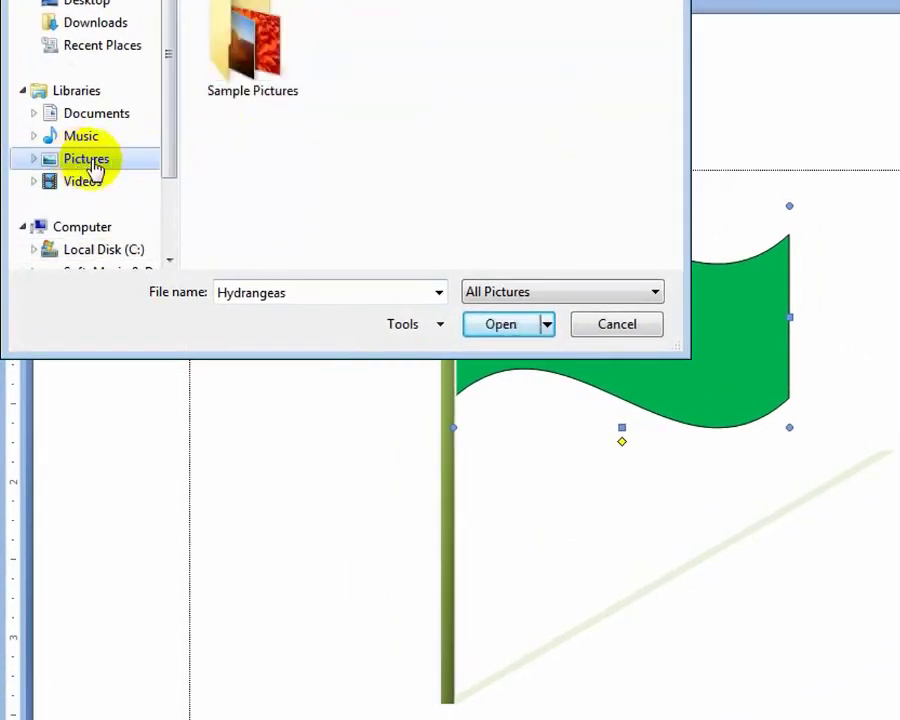
left_click(252, 50)
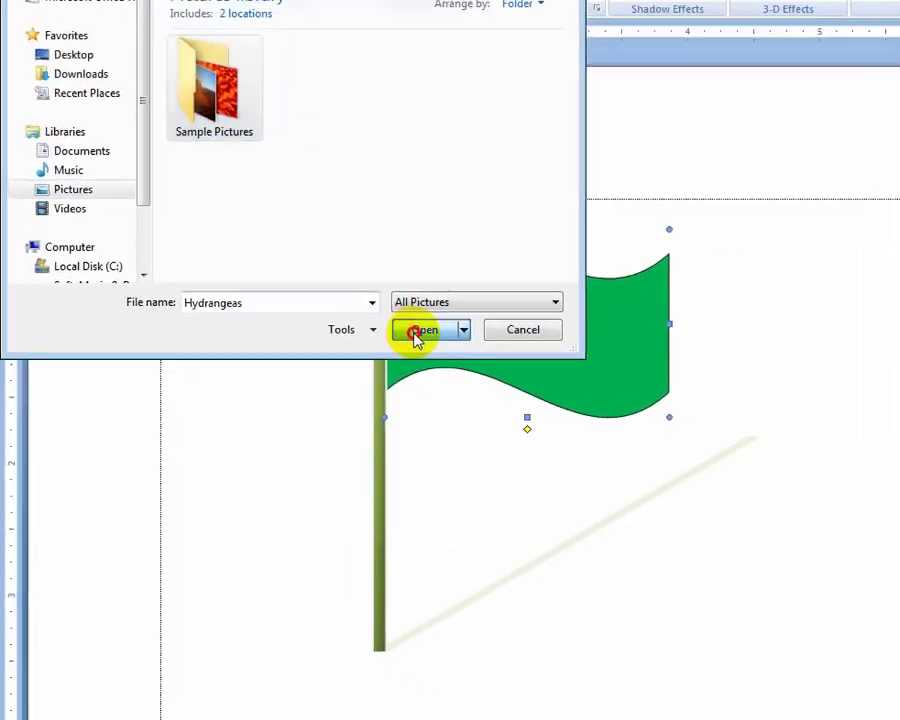
left_click(504, 324)
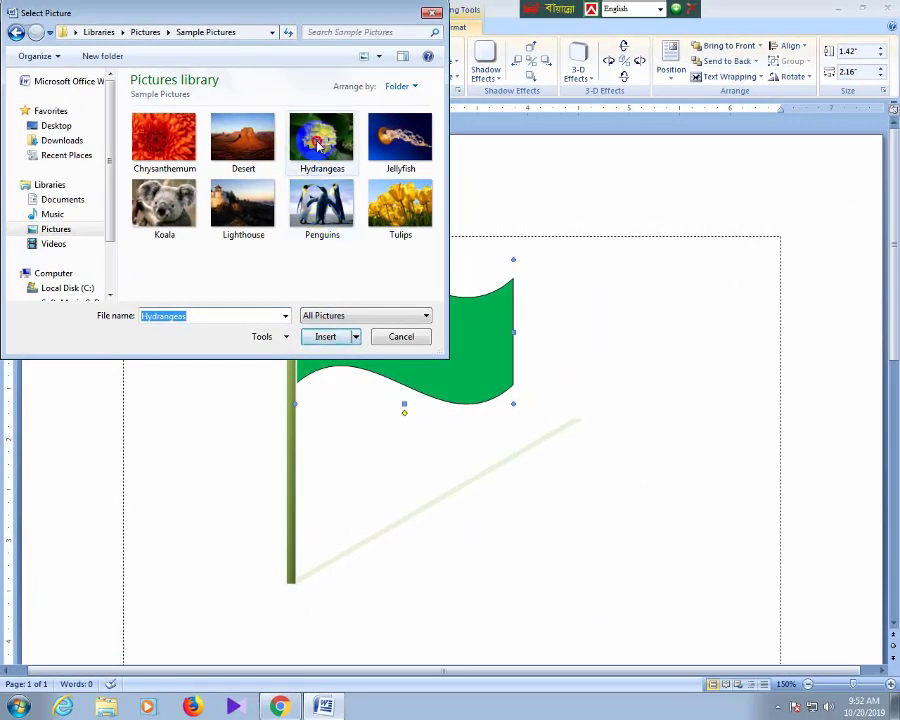
left_click(325, 337)
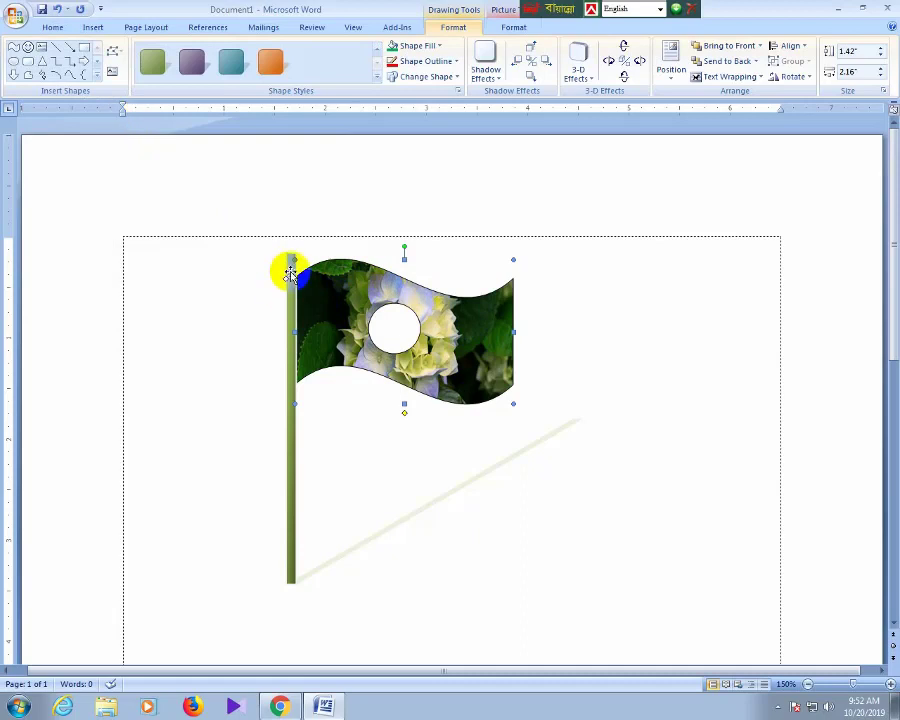
Undo the picture fill, then preview gradient fill options for the flag
left_click(58, 11)
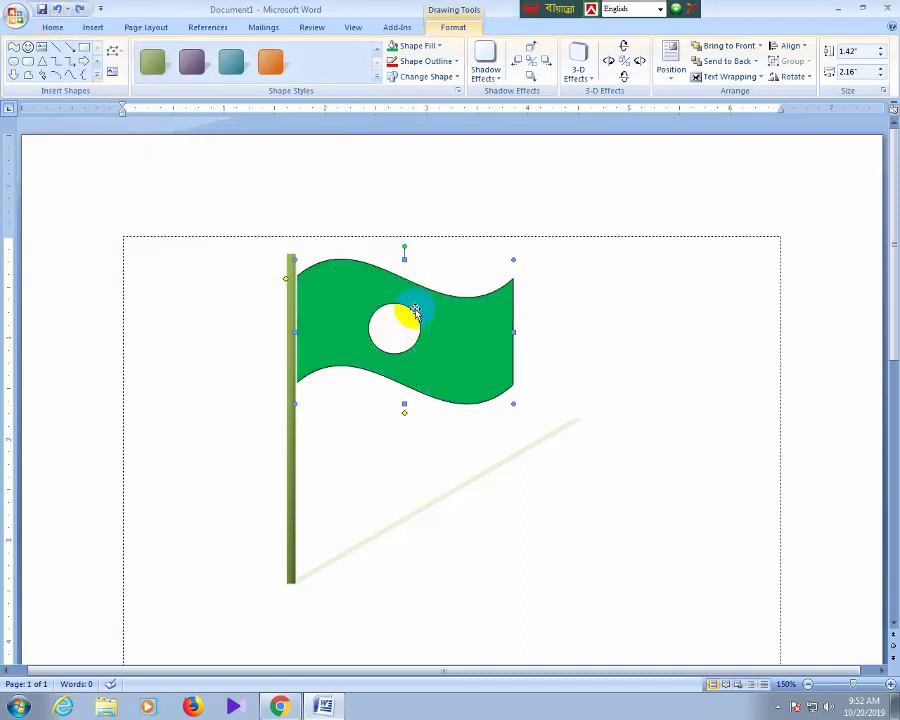
left_click(430, 47)
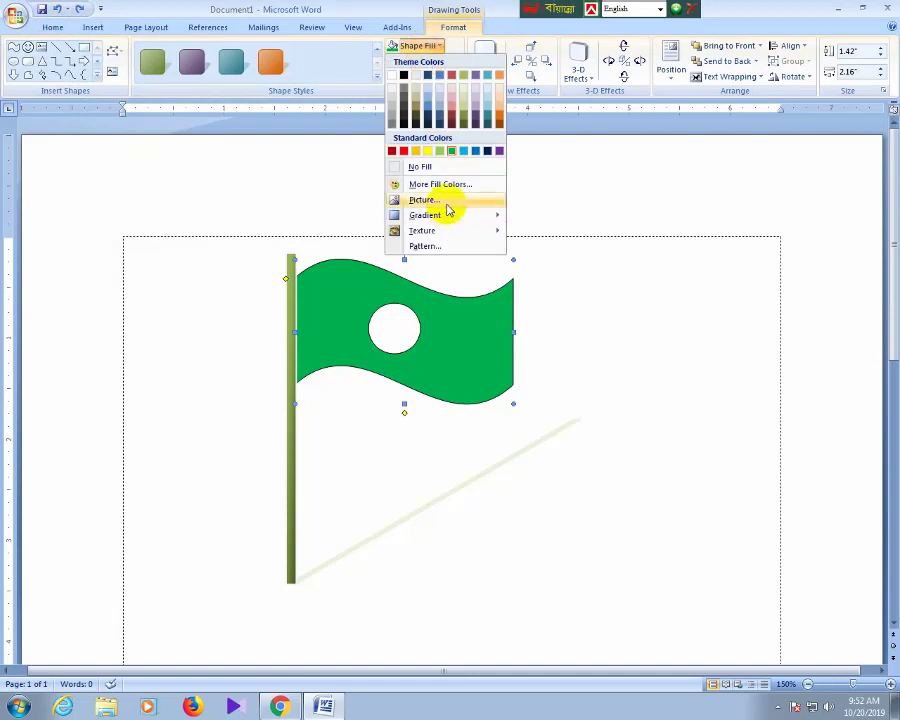
mouse_move(453, 220)
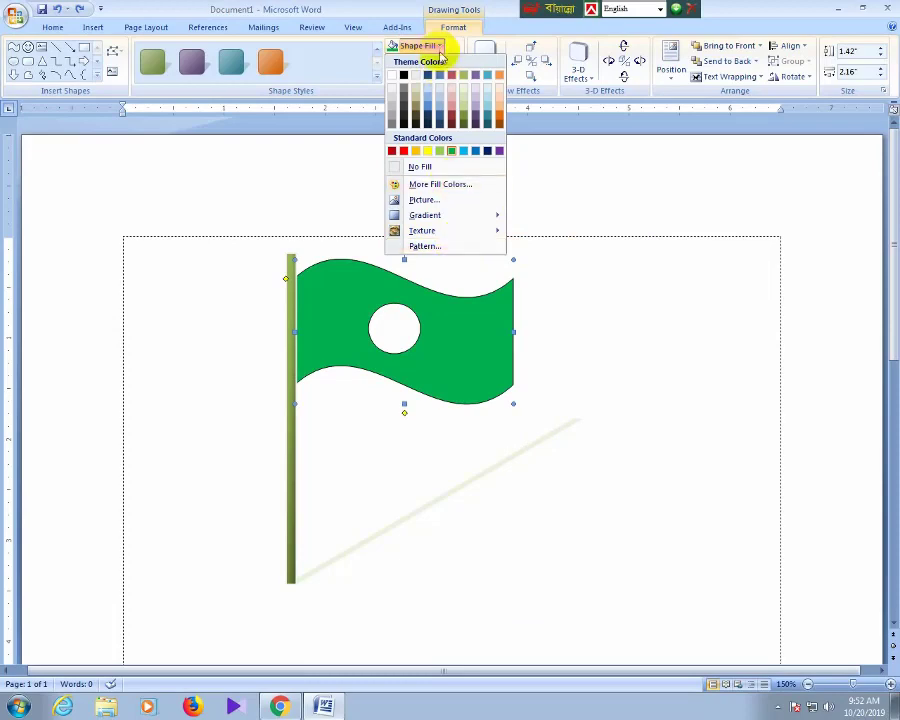
Preview outline weights and dashes for the flag, then bring up Change Shape
left_click(445, 45)
left_click(444, 64)
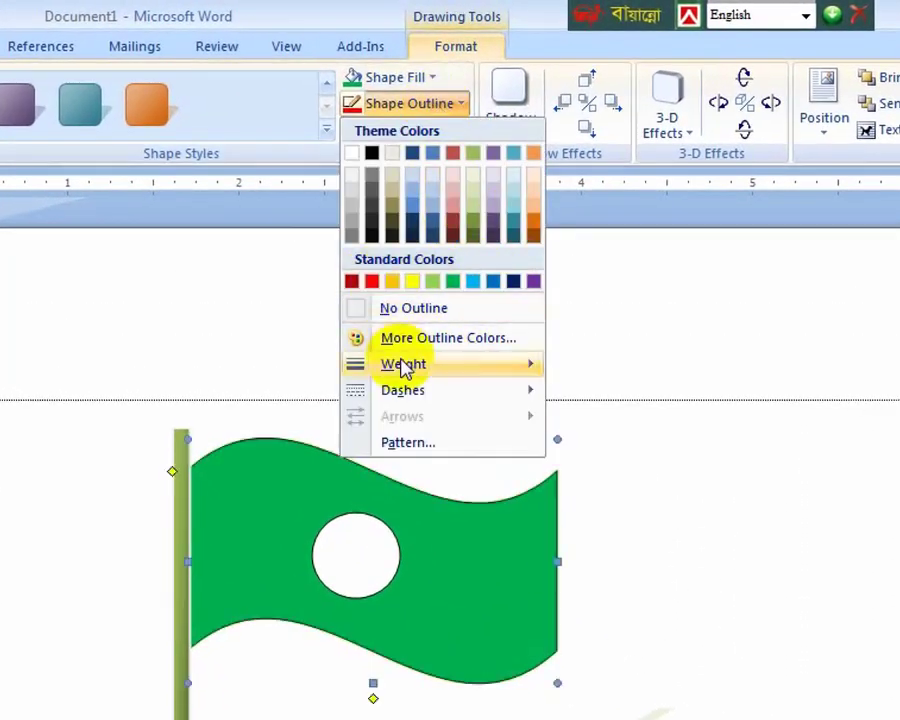
mouse_move(403, 366)
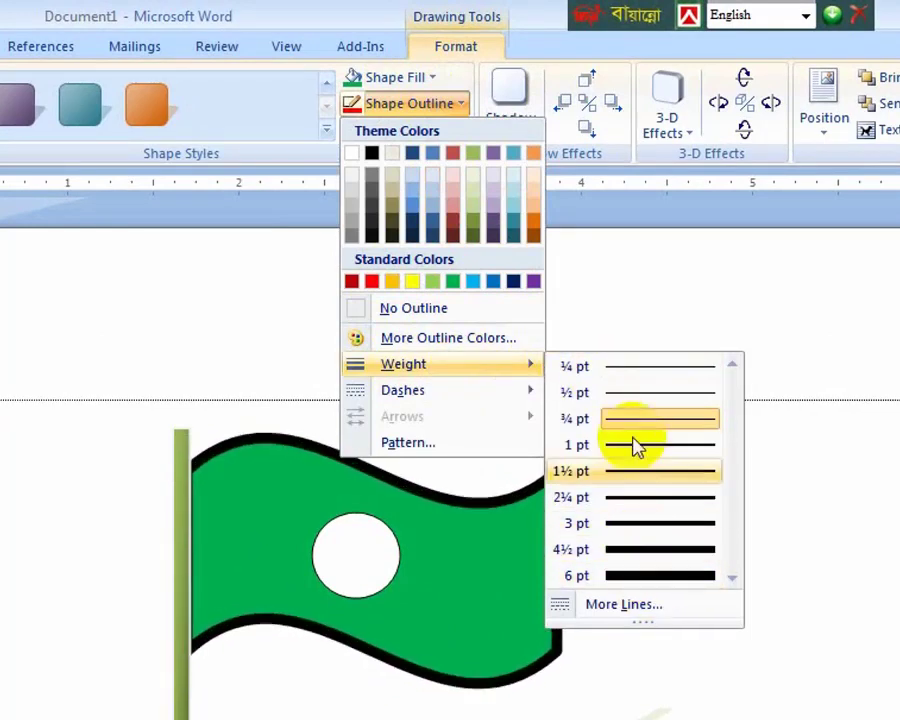
mouse_move(454, 396)
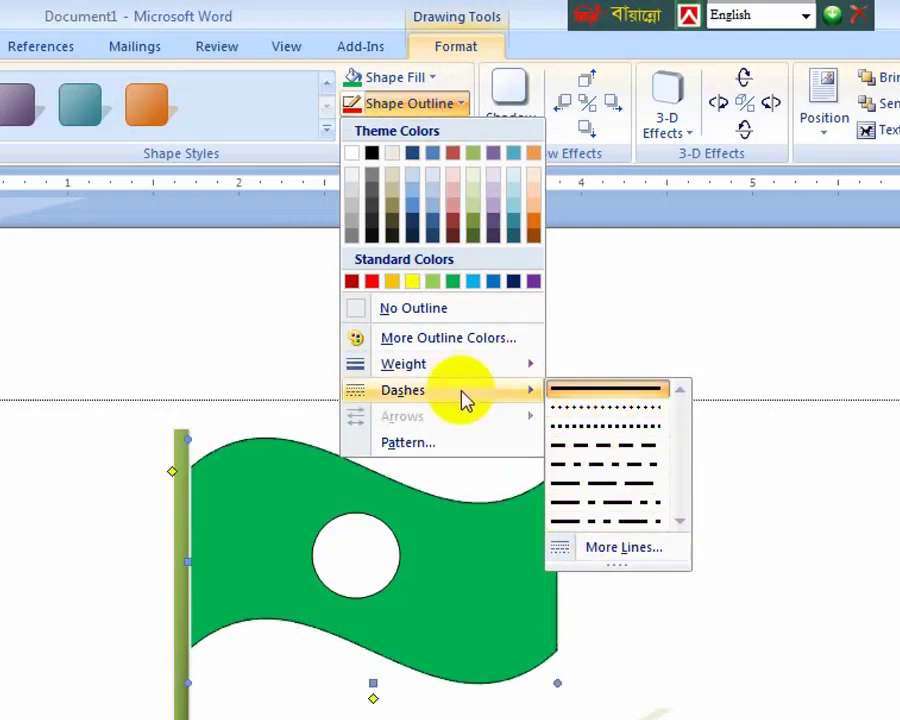
left_click(440, 116)
left_click(420, 134)
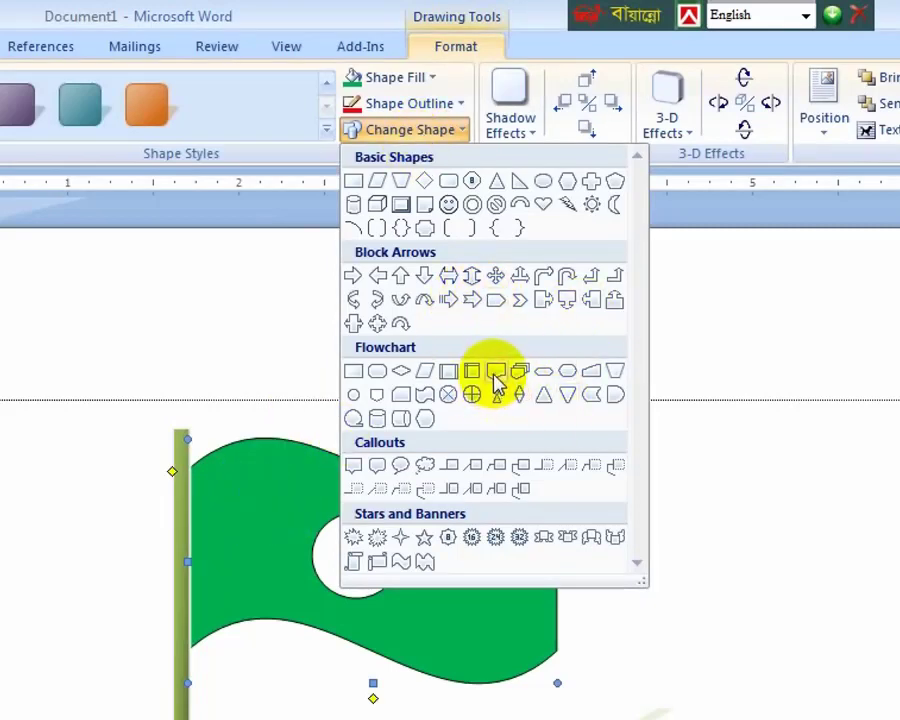
Try the Striped Right Arrow shape, undo it, and bring up Shadow Effects
left_click(452, 300)
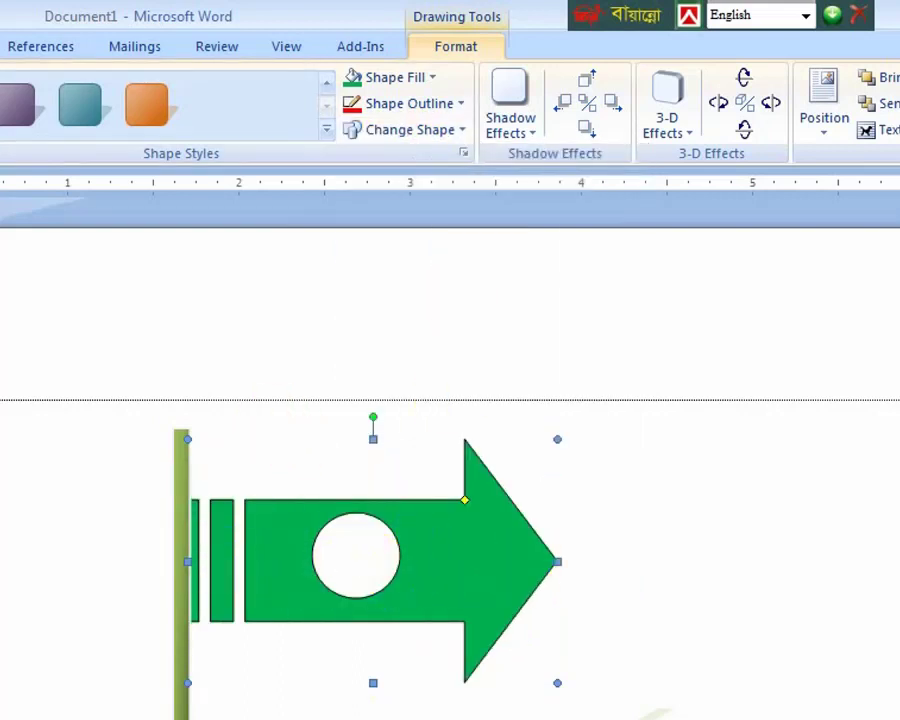
key("ctrl+z")
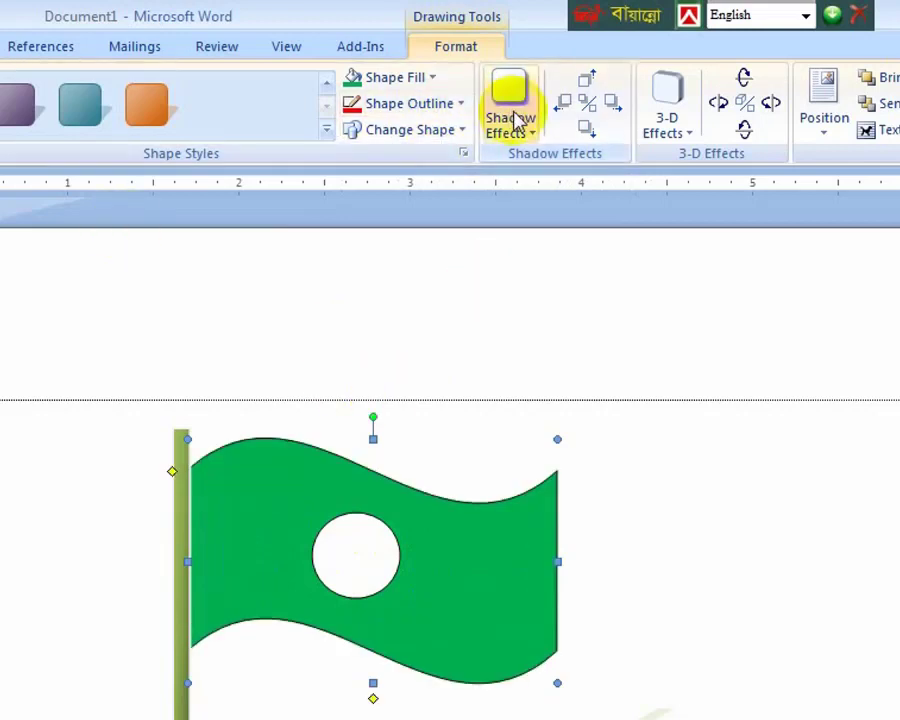
left_click(516, 120)
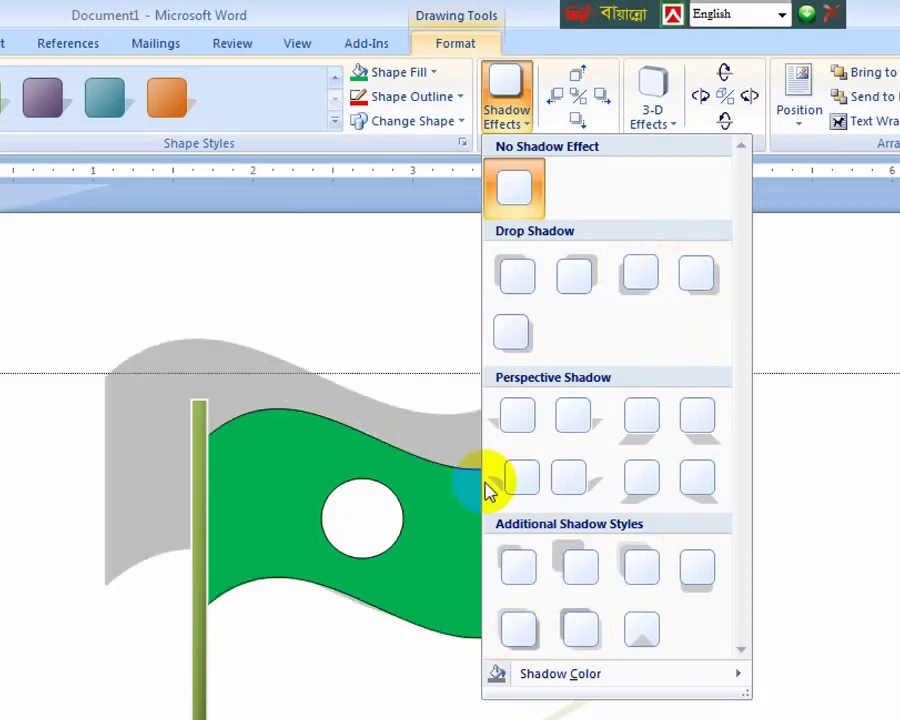
Apply a grey Perspective Shadow to the green flag, stretching behind it to the lower right
left_click(280, 435)
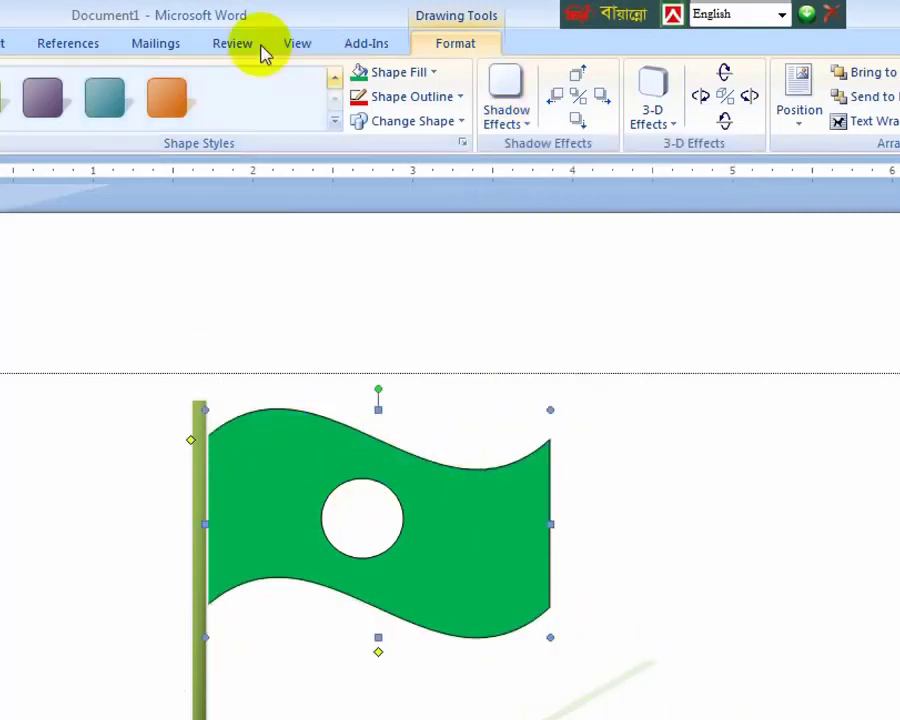
left_click(336, 120)
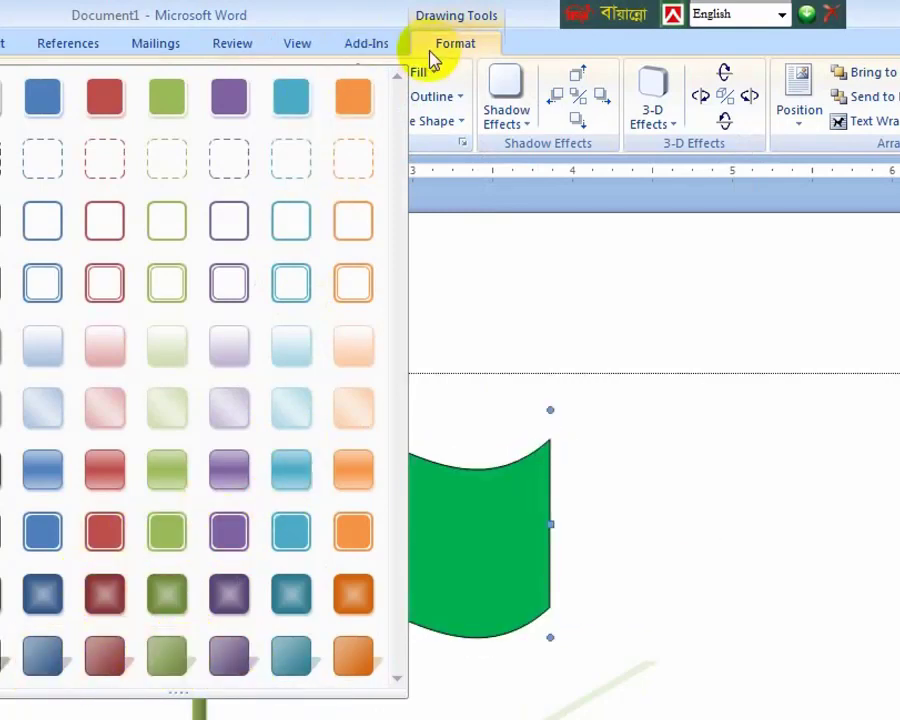
left_click(436, 44)
left_click(508, 128)
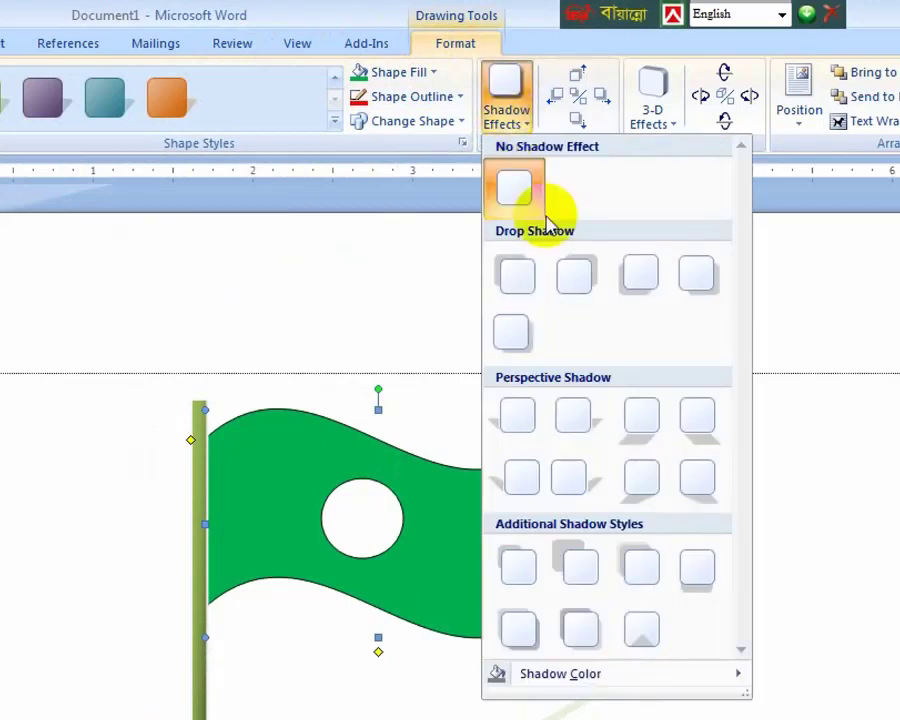
left_click(569, 445)
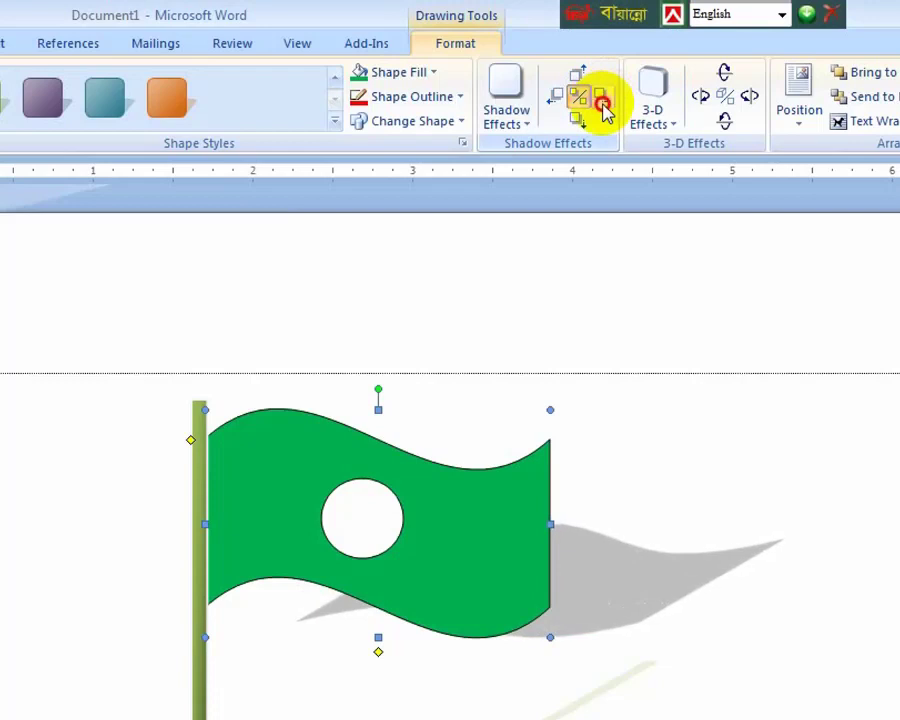
Nudge the flag's shadow repeatedly downward, after a slight shift right
left_click(604, 108)
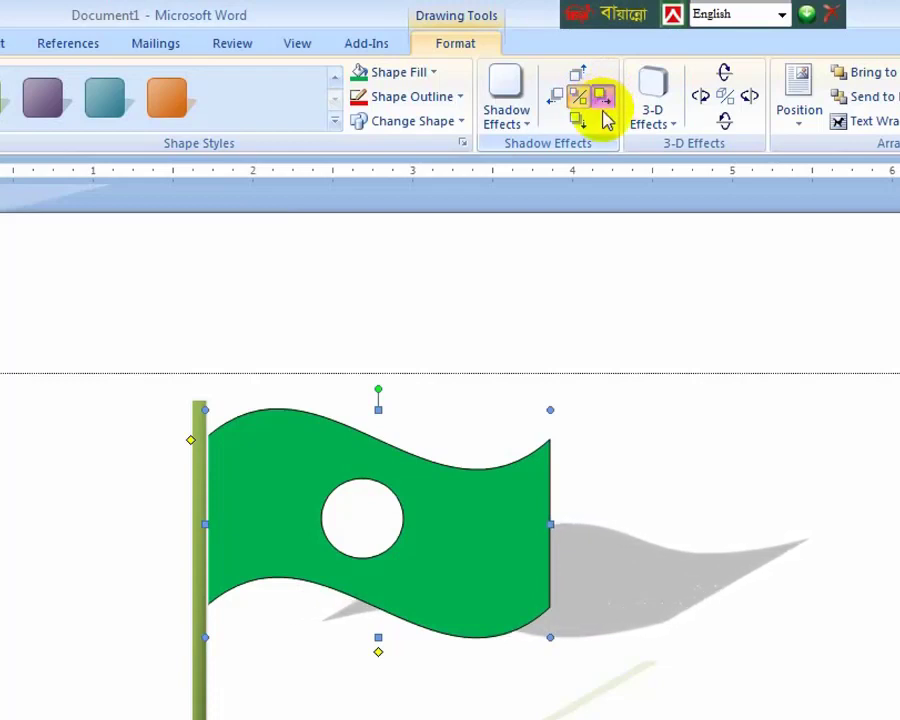
left_click(582, 124)
left_click(582, 124)
left_click(582, 125)
left_click(582, 125)
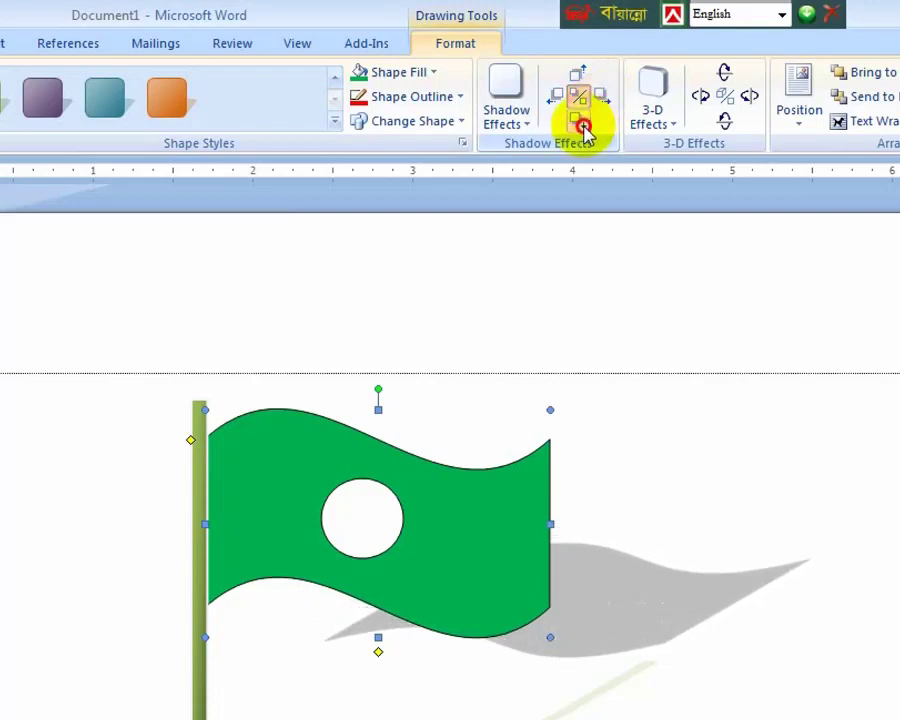
left_click(582, 125)
left_click(582, 125)
left_click(582, 125)
left_click(582, 125)
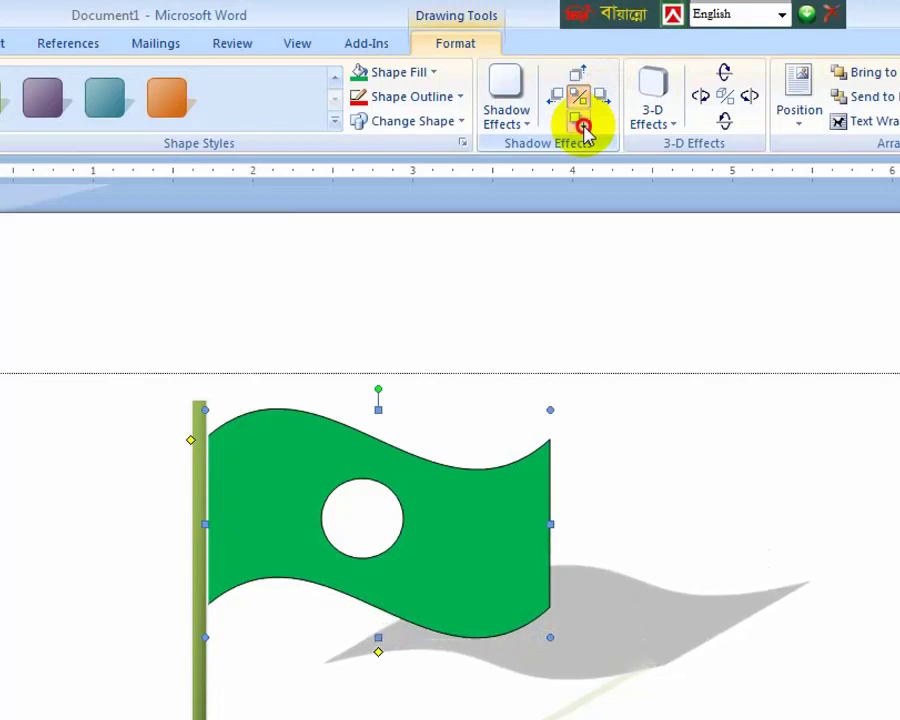
left_click(582, 125)
left_click(582, 125)
left_click(582, 125)
left_click(582, 125)
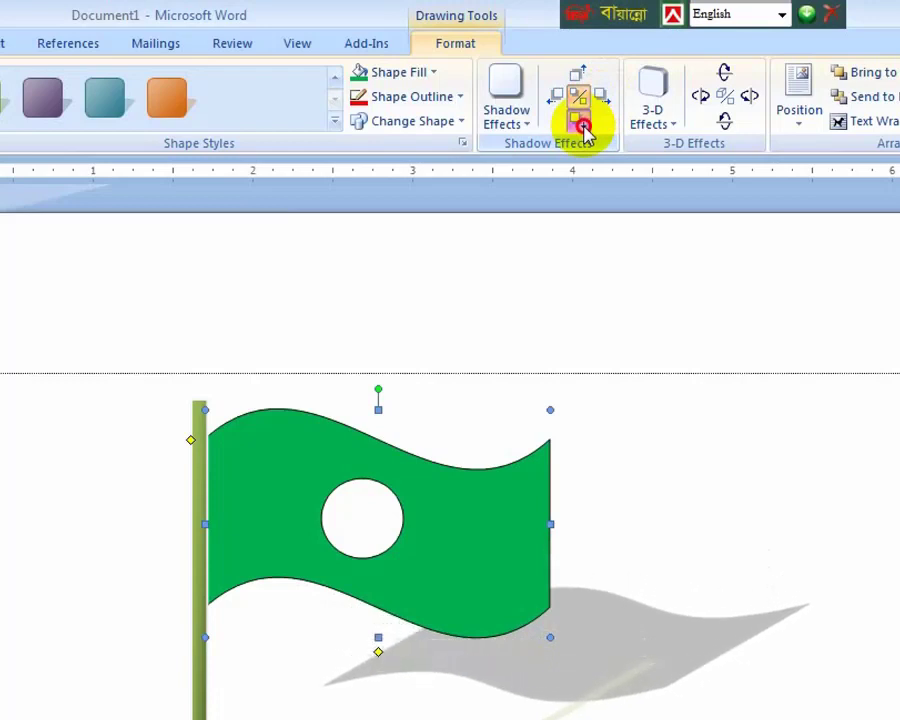
Push the flag's shadow far to the right, well past the flag's tip
left_click(603, 95)
left_click(603, 95)
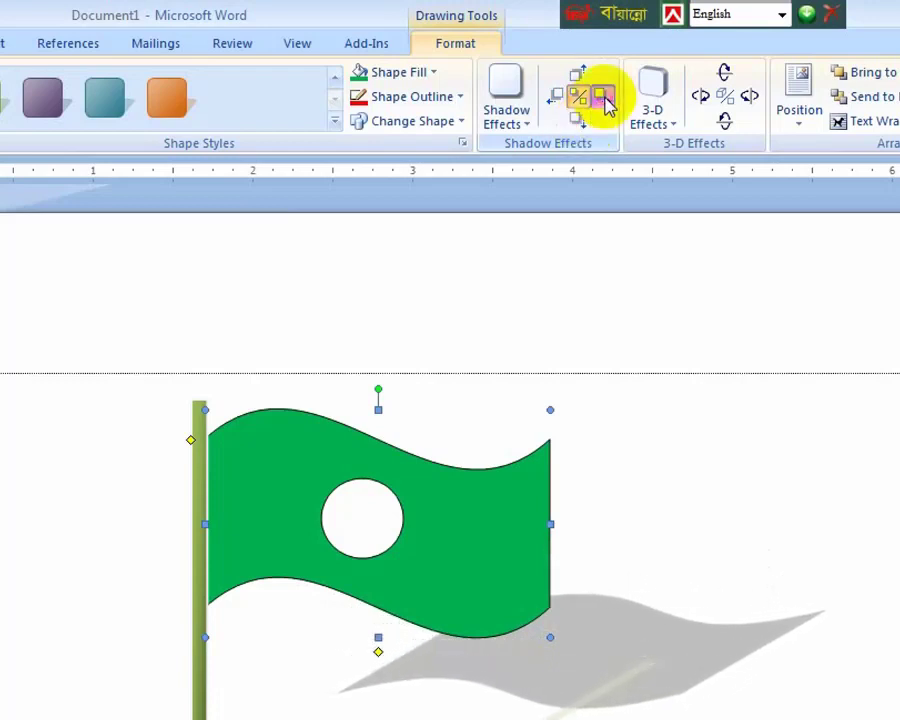
left_click(605, 100)
left_click(605, 100)
left_click(605, 100)
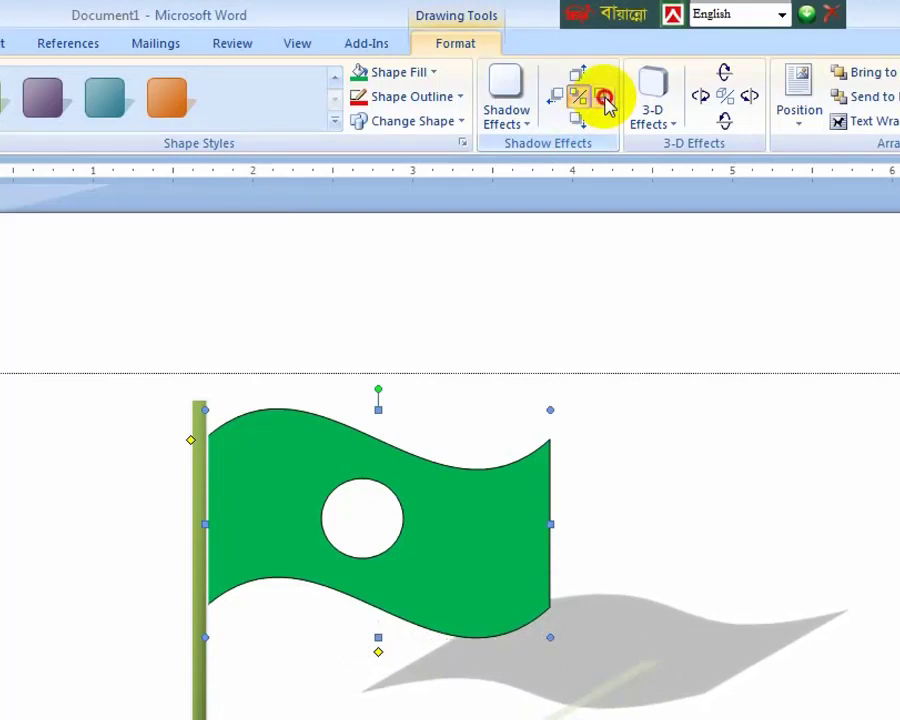
left_click(605, 100)
left_click(605, 100)
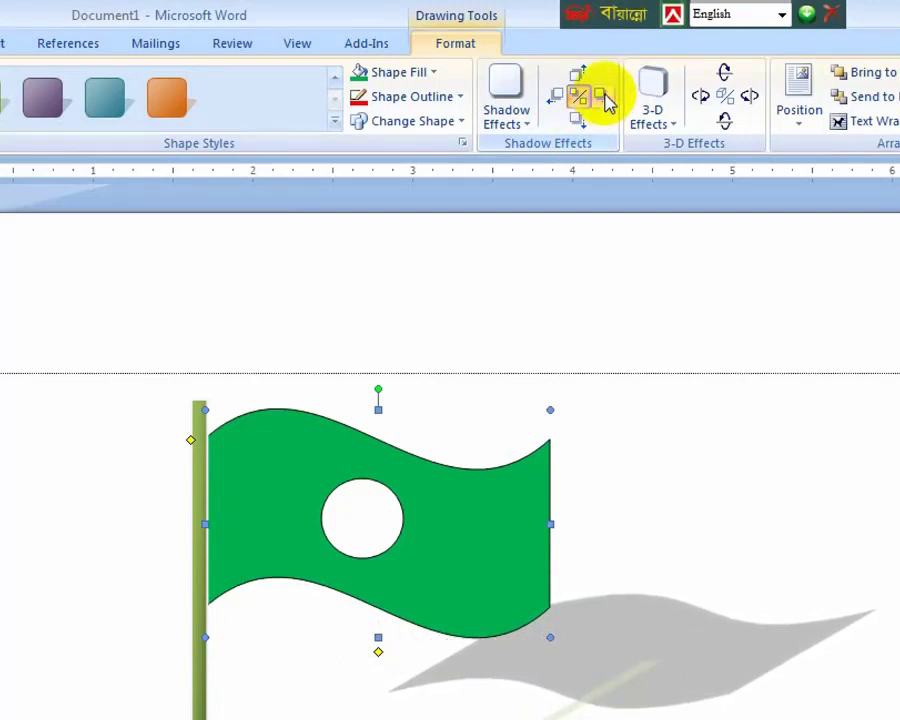
left_click(605, 100)
left_click(605, 100)
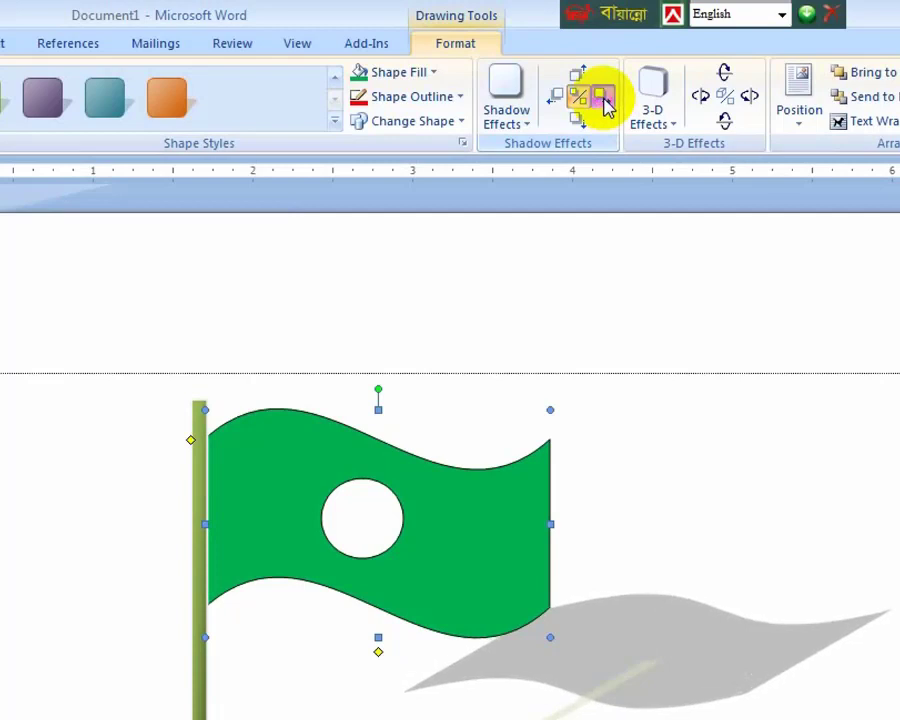
left_click(605, 100)
left_click(605, 100)
left_click(605, 100)
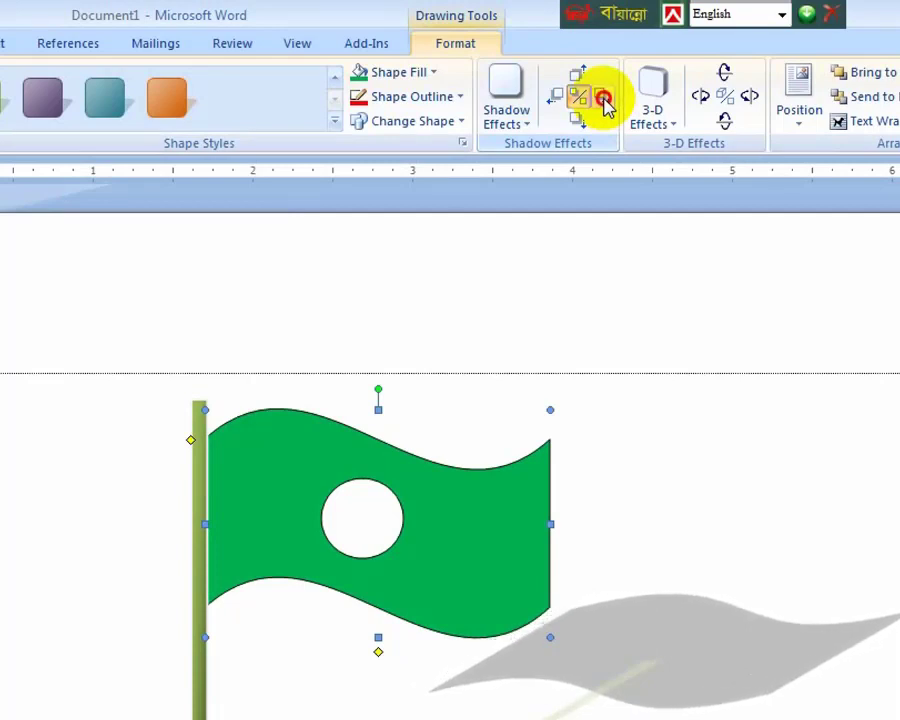
left_click(605, 100)
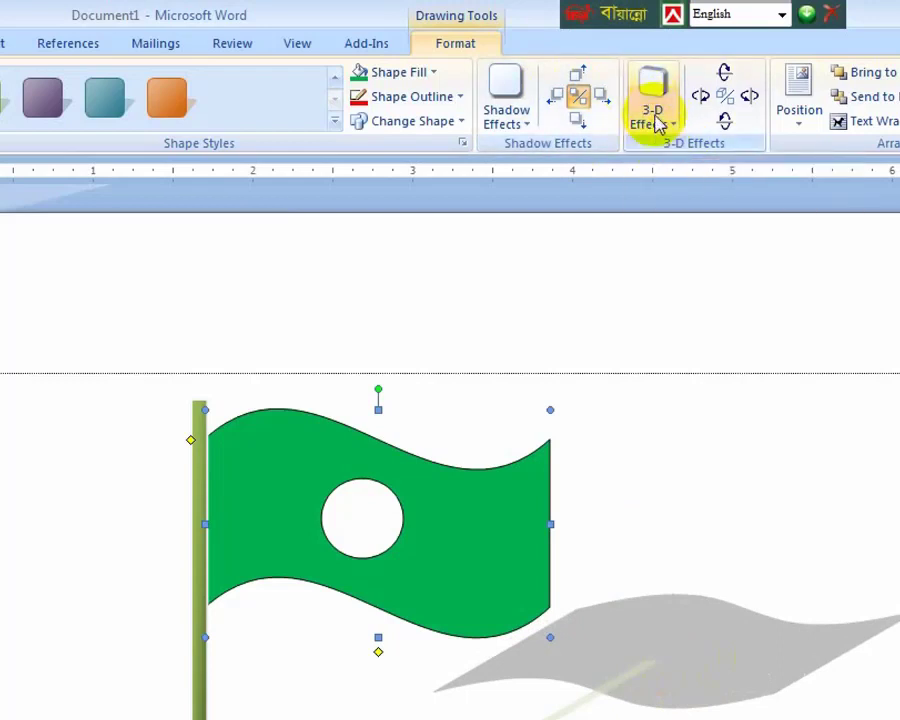
Apply a Rotate in Perspective 3-D style to the green flag
left_click(281, 708)
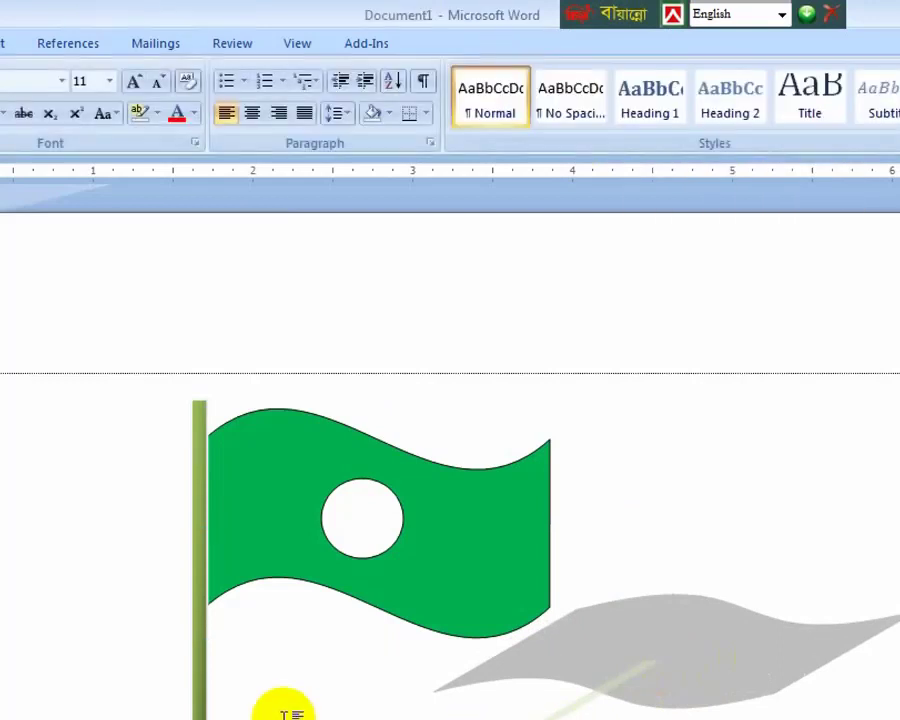
left_click(202, 710)
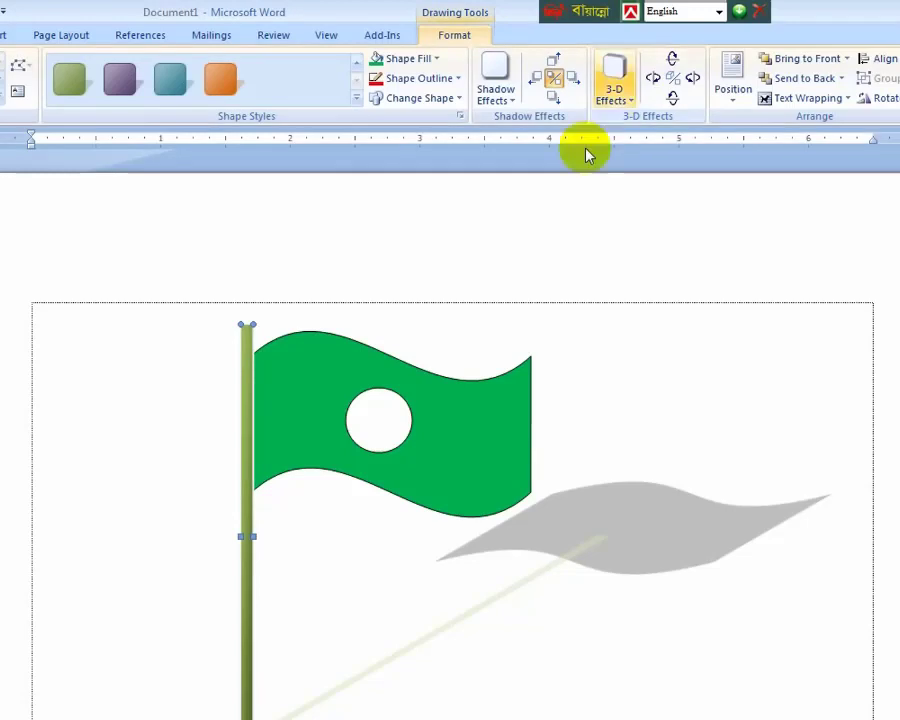
left_click(488, 410)
left_click(622, 92)
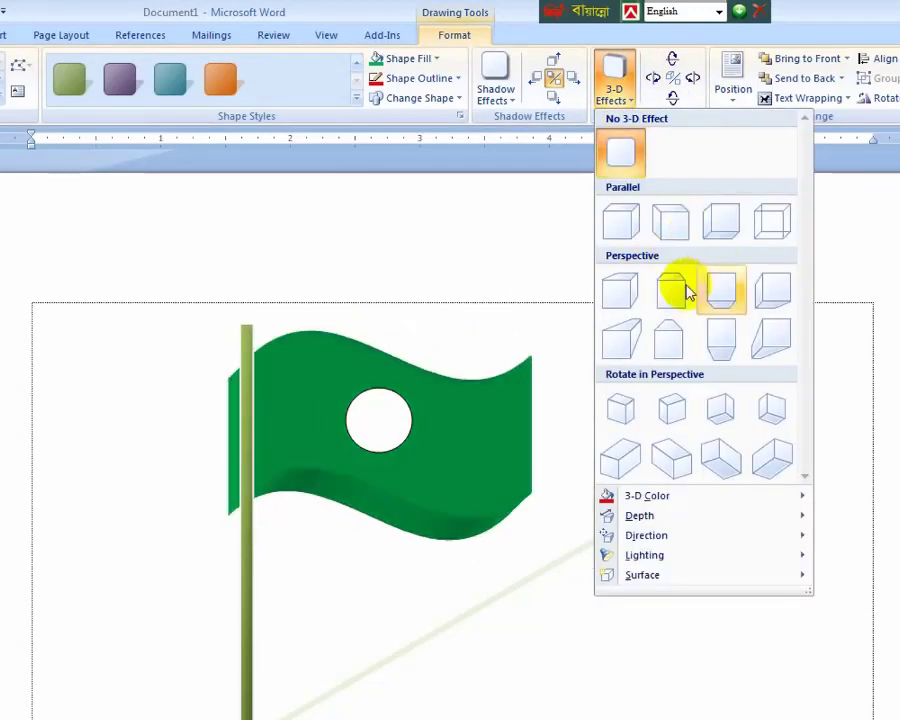
left_click(617, 466)
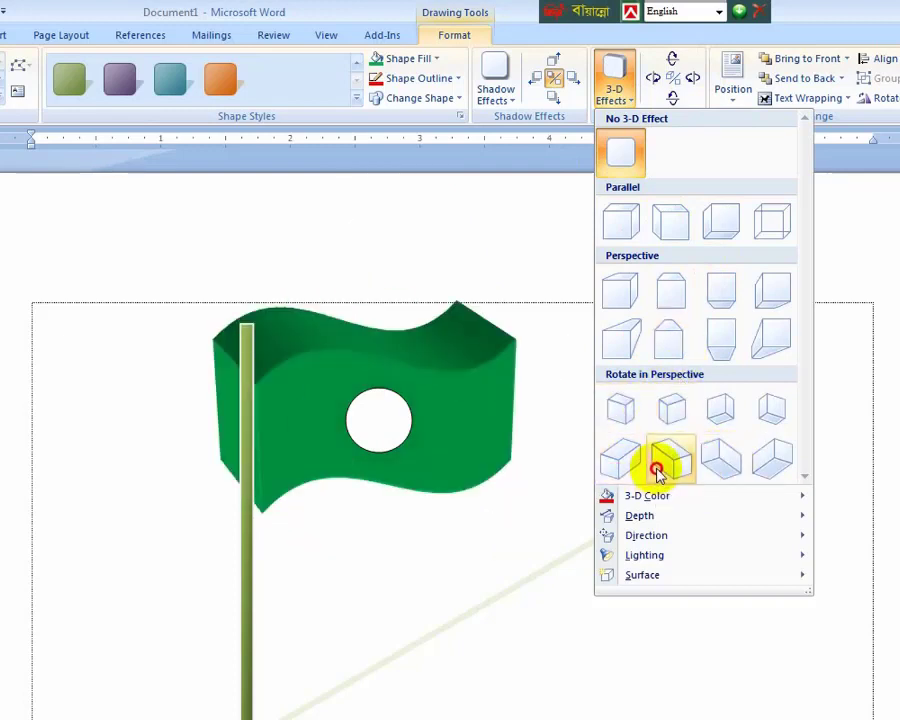
left_click(657, 470)
left_click(657, 468)
Browse the 3-D Effects Color, Depth, Direction, Lighting and Surface options for the flag
left_click(410, 470)
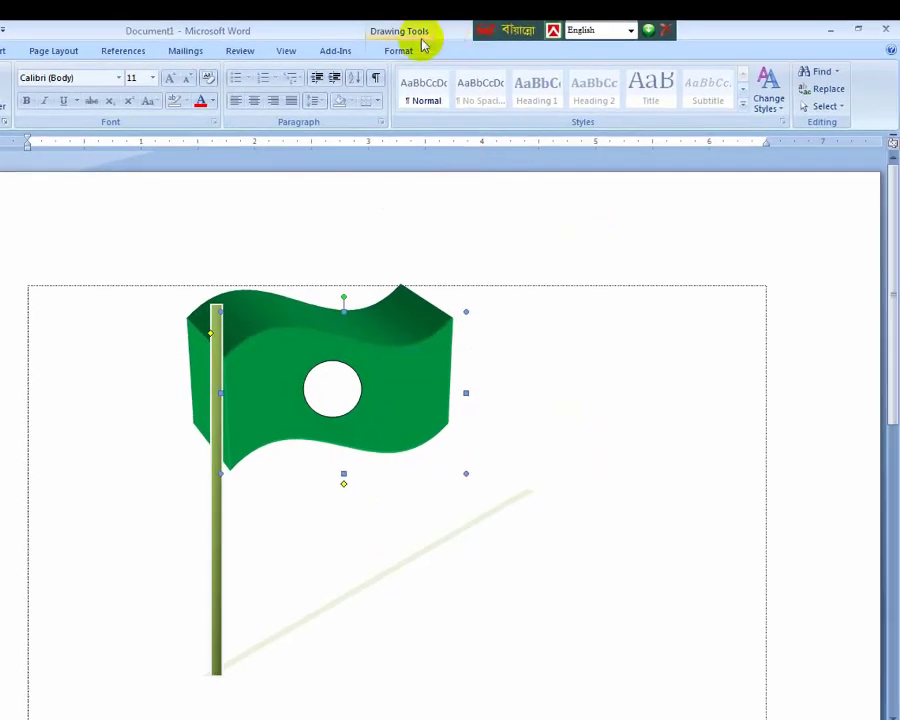
left_click(399, 51)
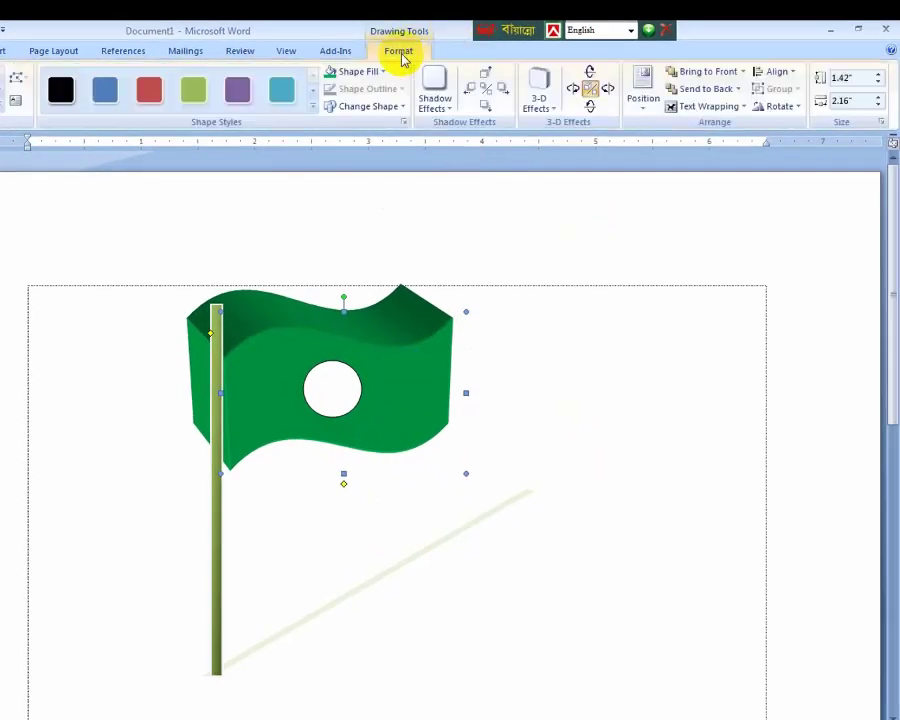
left_click(538, 95)
mouse_move(652, 456)
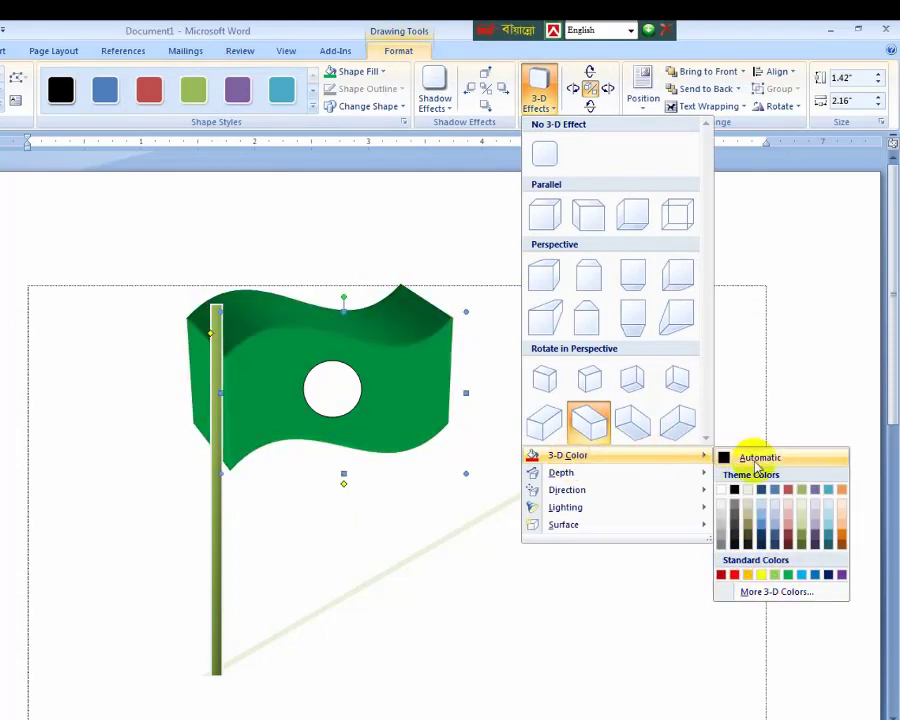
mouse_move(628, 474)
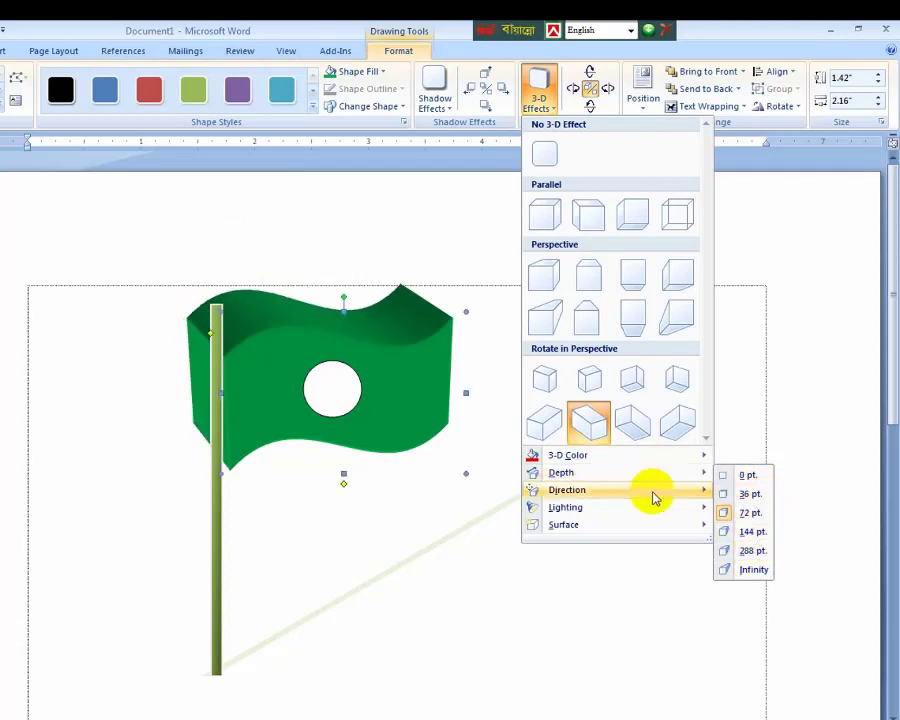
mouse_move(660, 496)
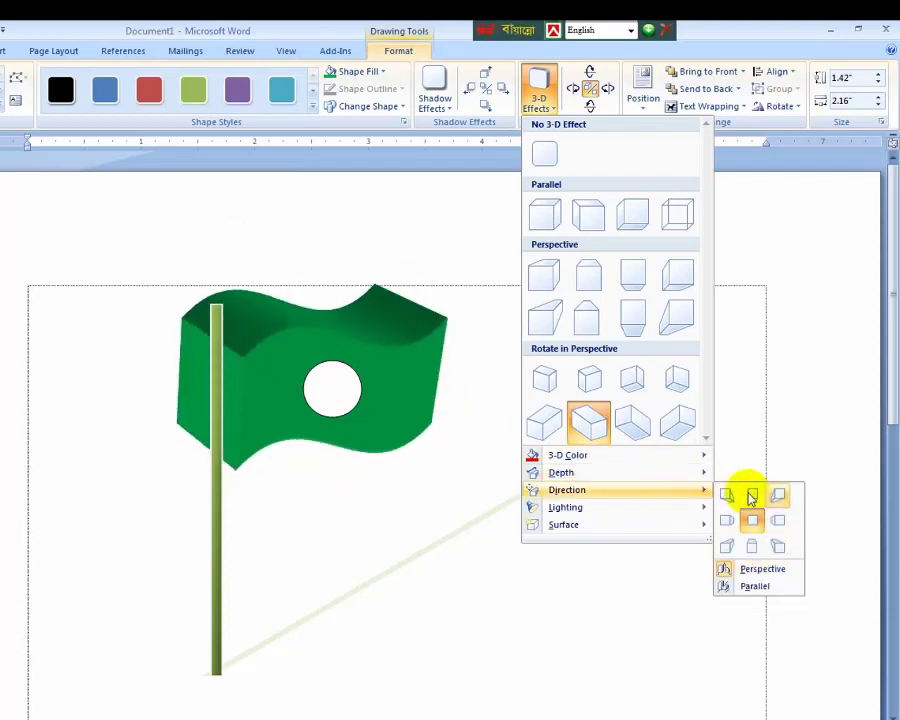
mouse_move(624, 519)
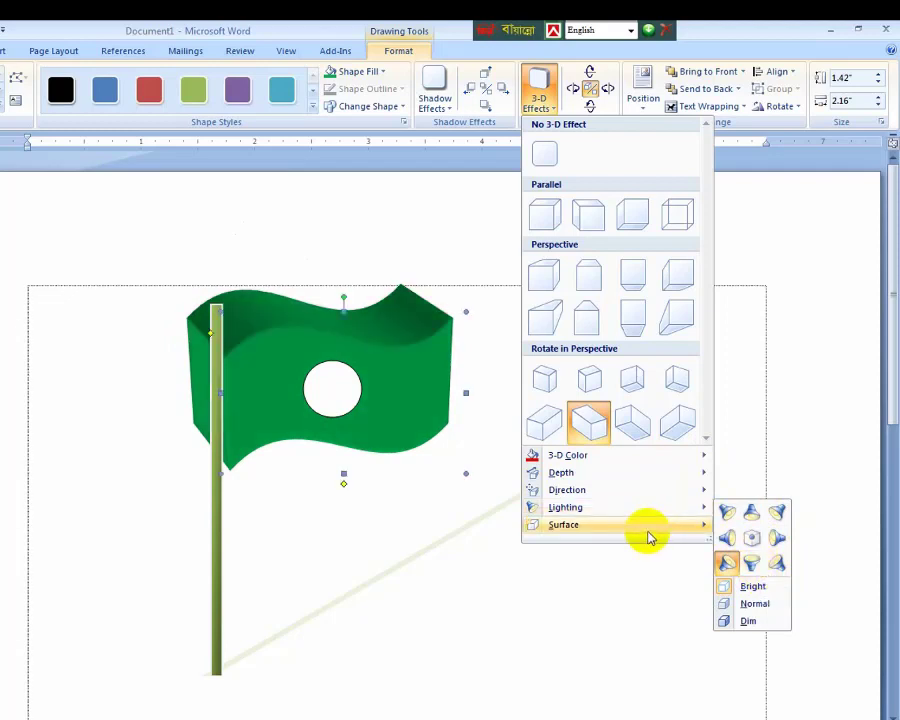
mouse_move(649, 537)
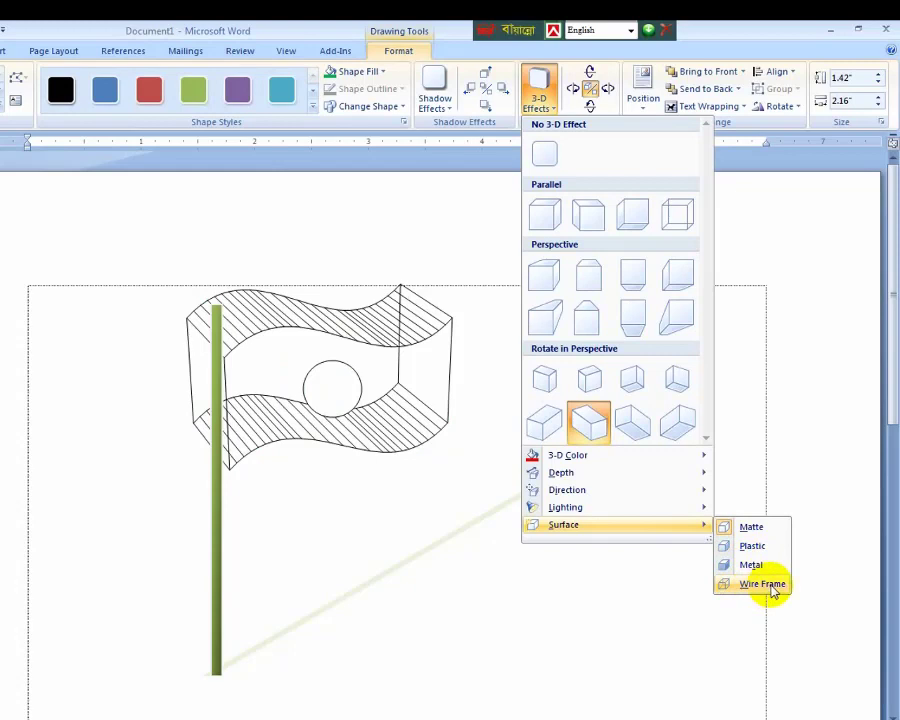
Adjust the 3-D tilt until the flag faces forward with slight depth on its right edge
left_click(540, 88)
left_click(609, 90)
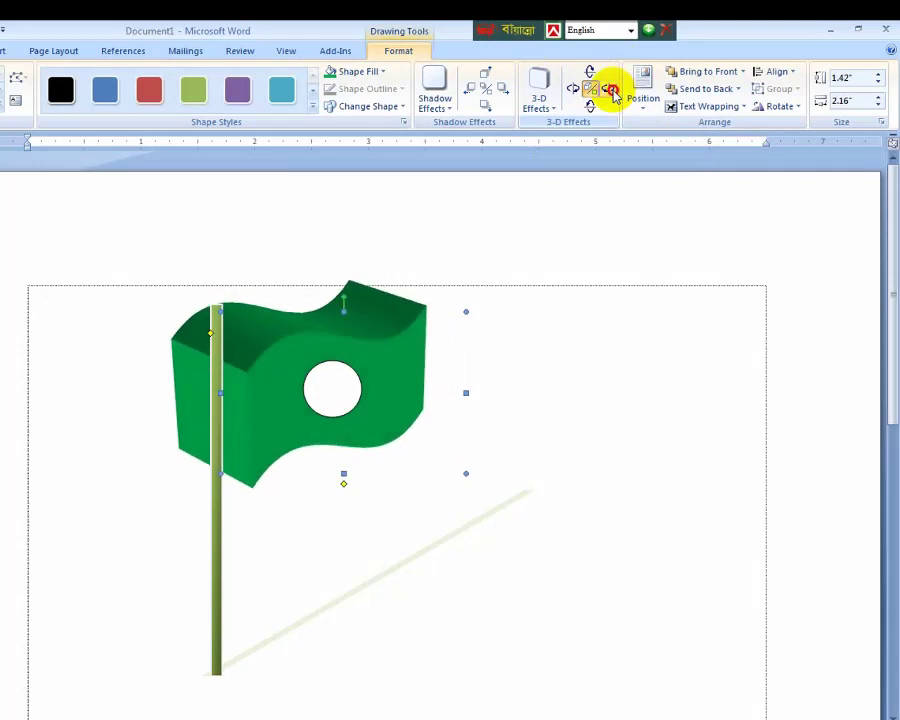
left_click(590, 105)
left_click(590, 105)
left_click(571, 90)
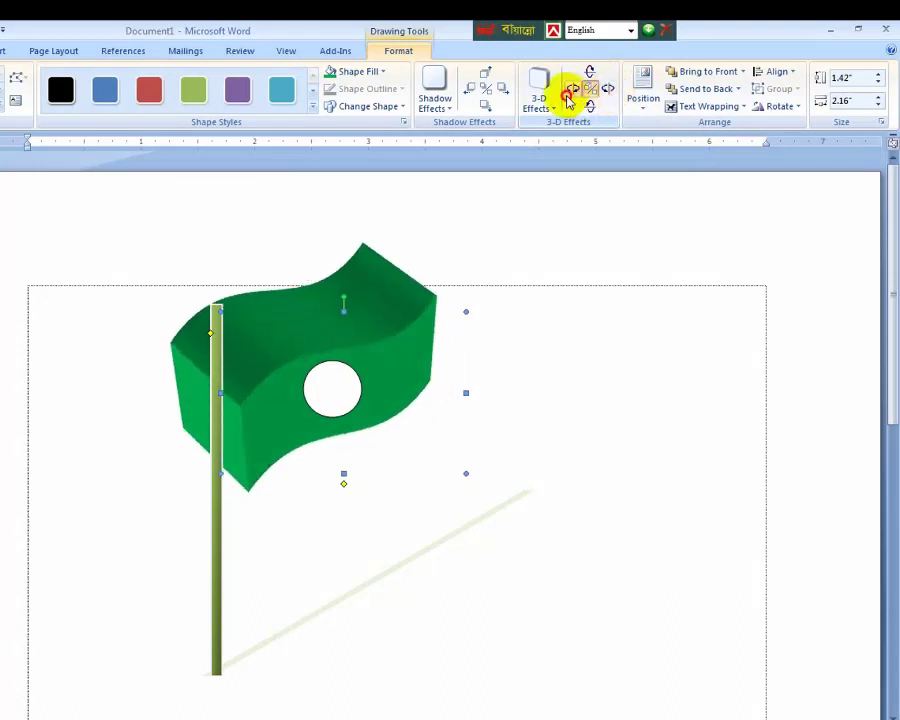
left_click(571, 90)
left_click(590, 72)
left_click(591, 72)
left_click(592, 72)
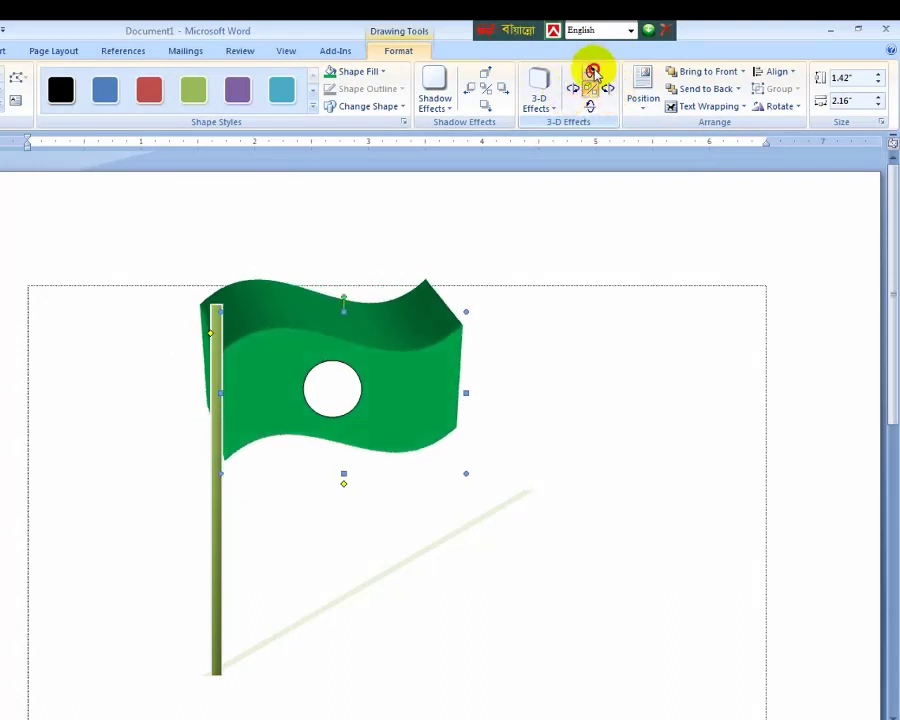
left_click(592, 72)
left_click(592, 72)
left_click(592, 72)
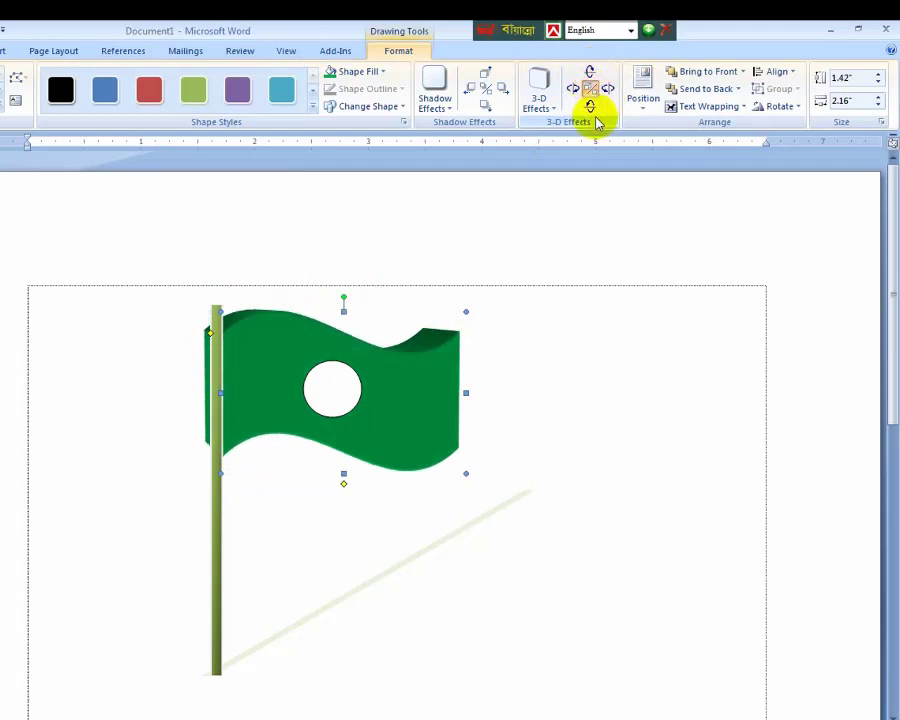
left_click(591, 107)
left_click(591, 107)
left_click(591, 107)
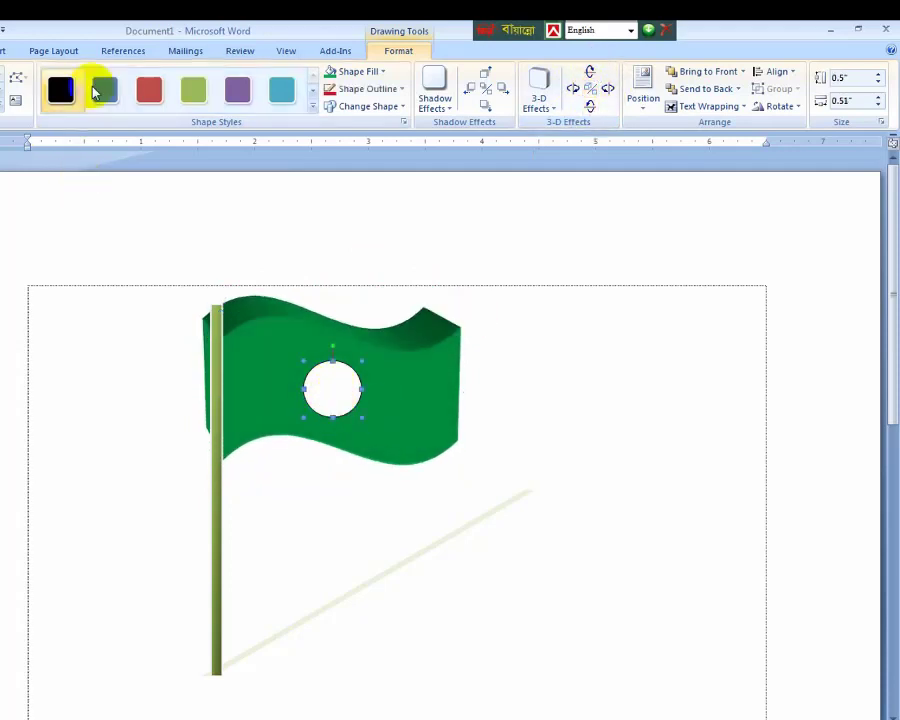
Fill the circle with standard red and give it a red outline
left_click(358, 78)
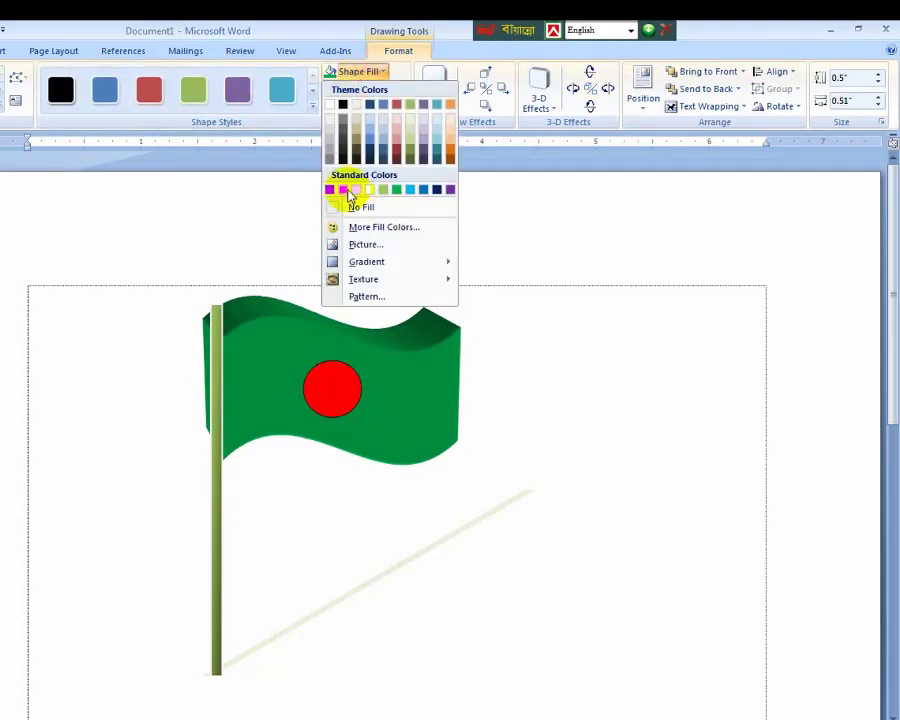
left_click(343, 189)
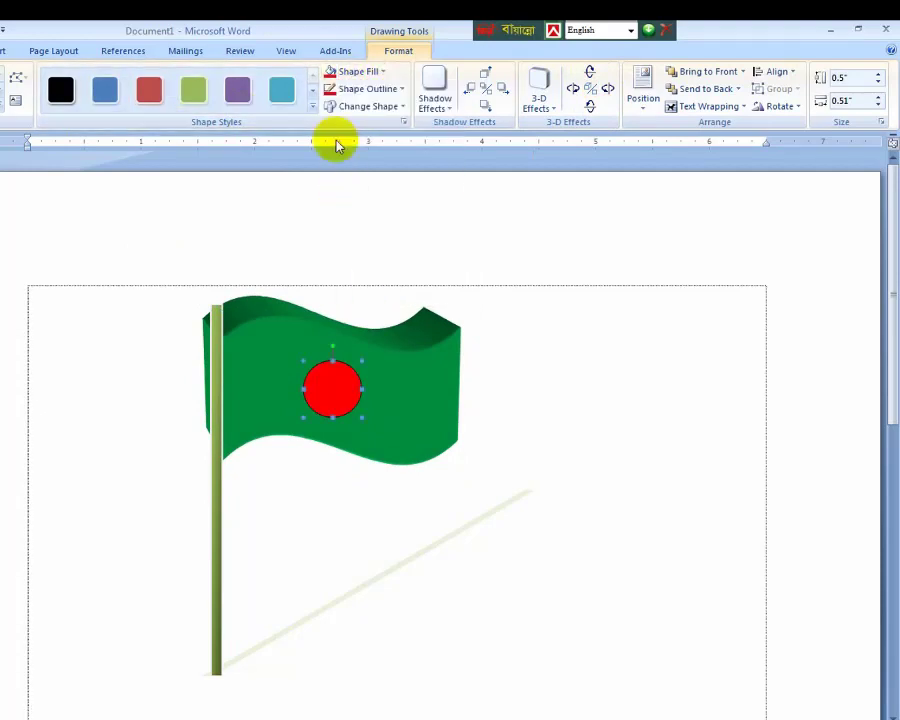
left_click(355, 90)
left_click(342, 209)
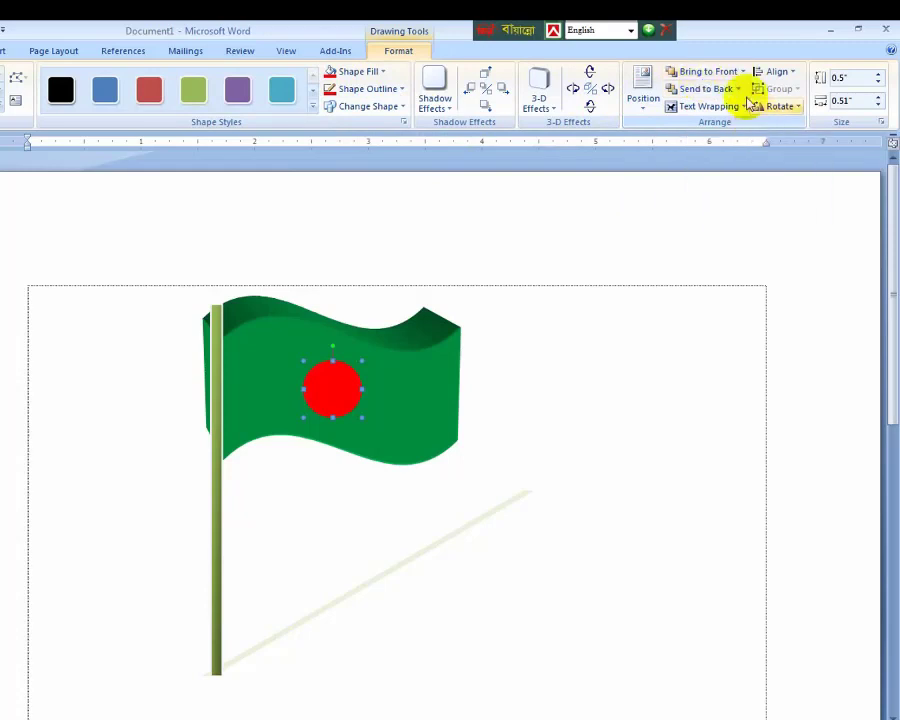
Set the red circle to Behind Text wrapping and drag the green flag into place
left_click(735, 107)
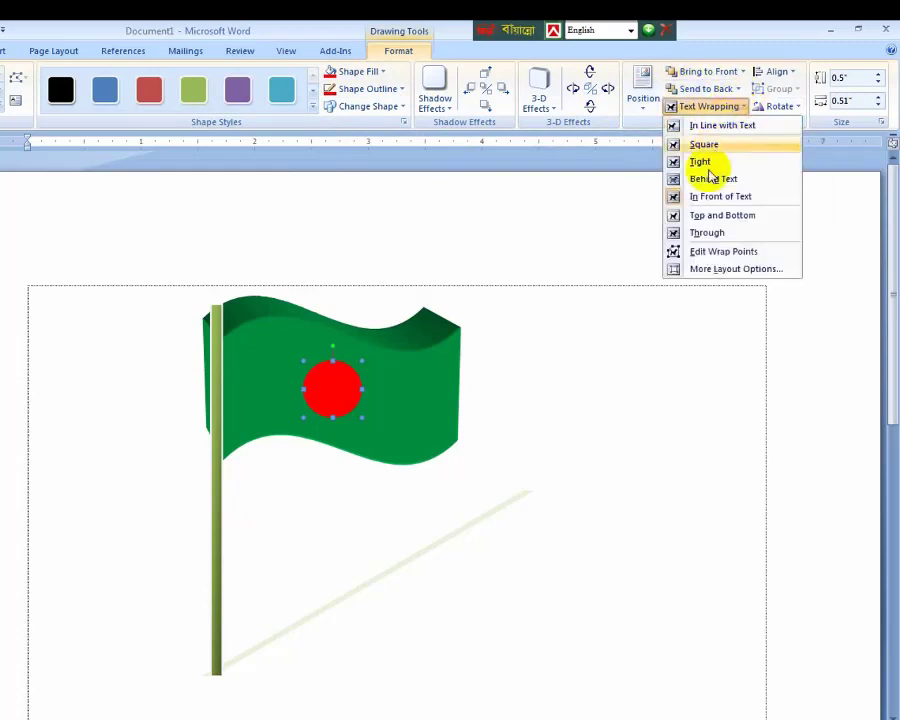
left_click(706, 179)
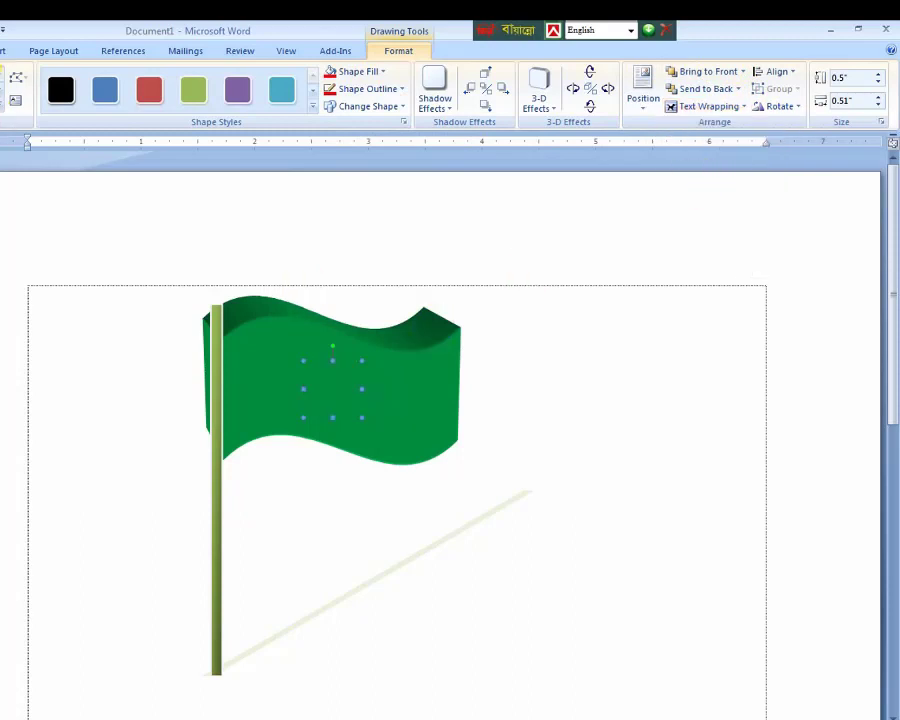
left_click(432, 378)
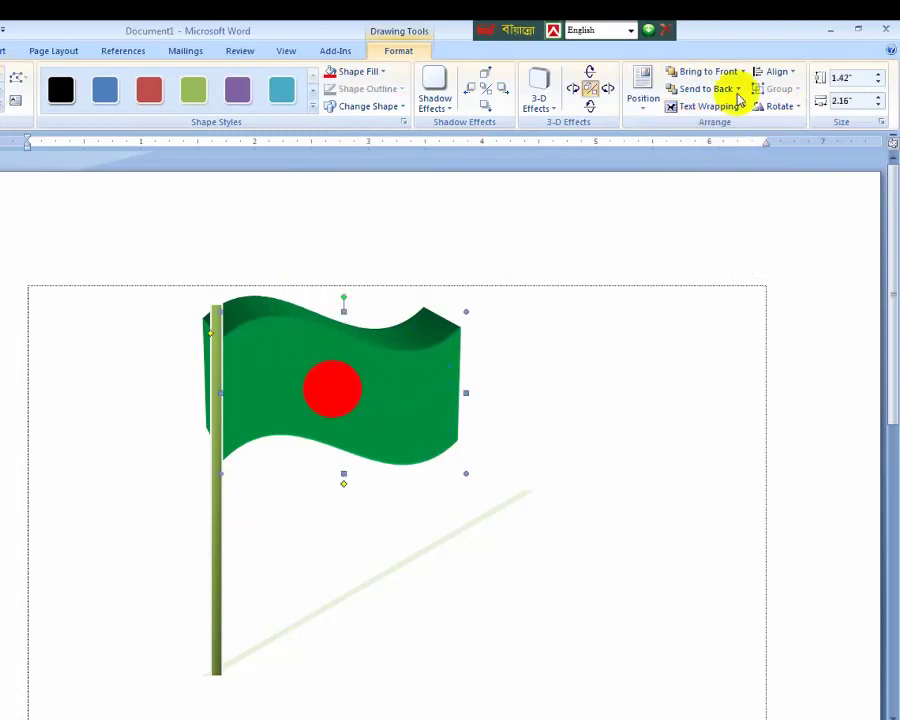
left_click_drag(372, 390, 449, 397)
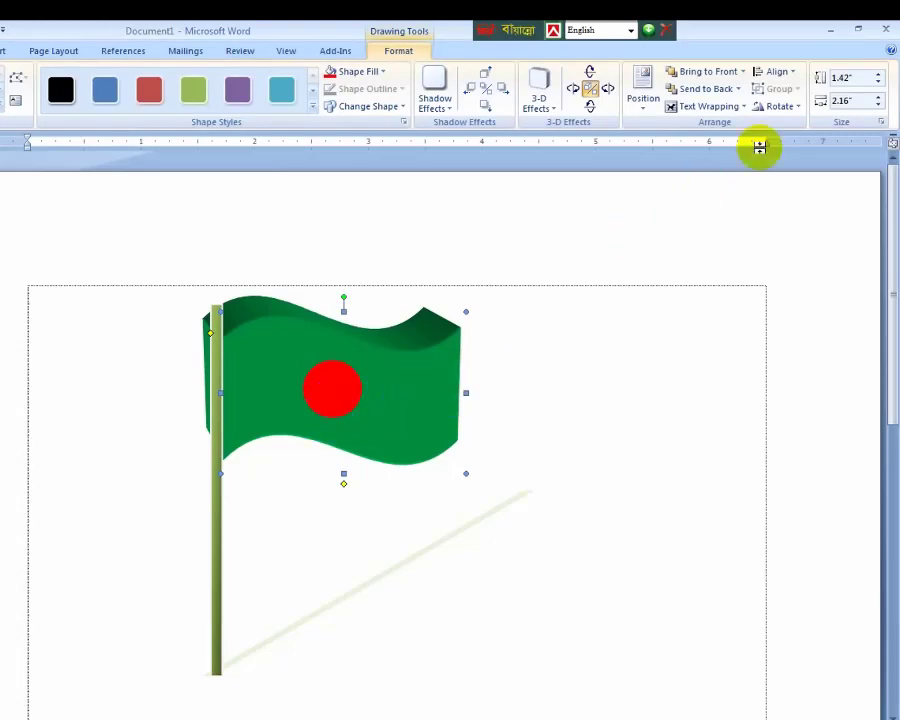
left_click_drag(449, 397, 336, 418)
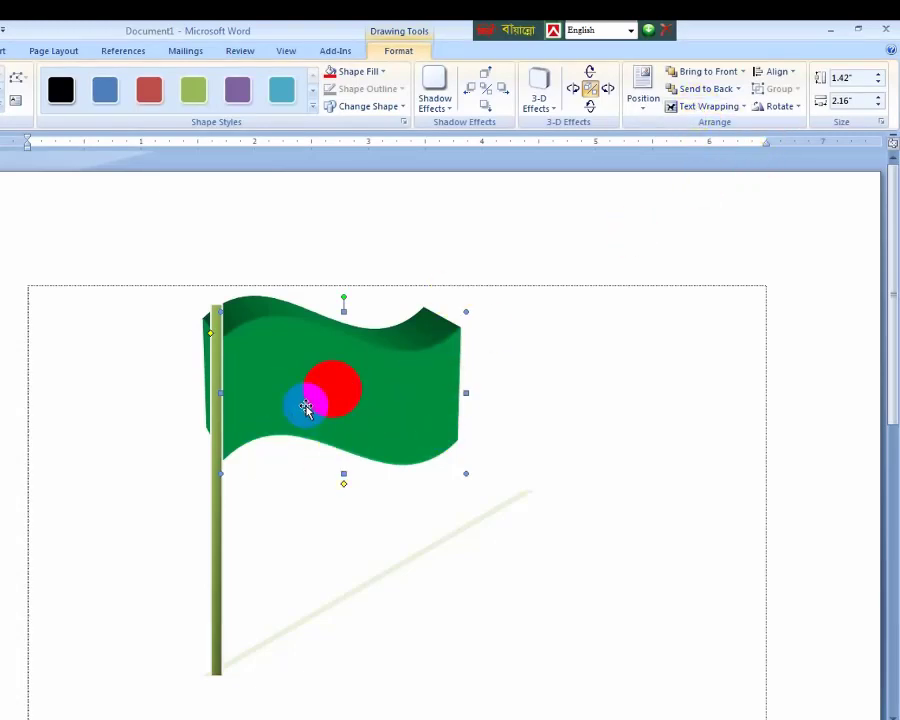
left_click(780, 107)
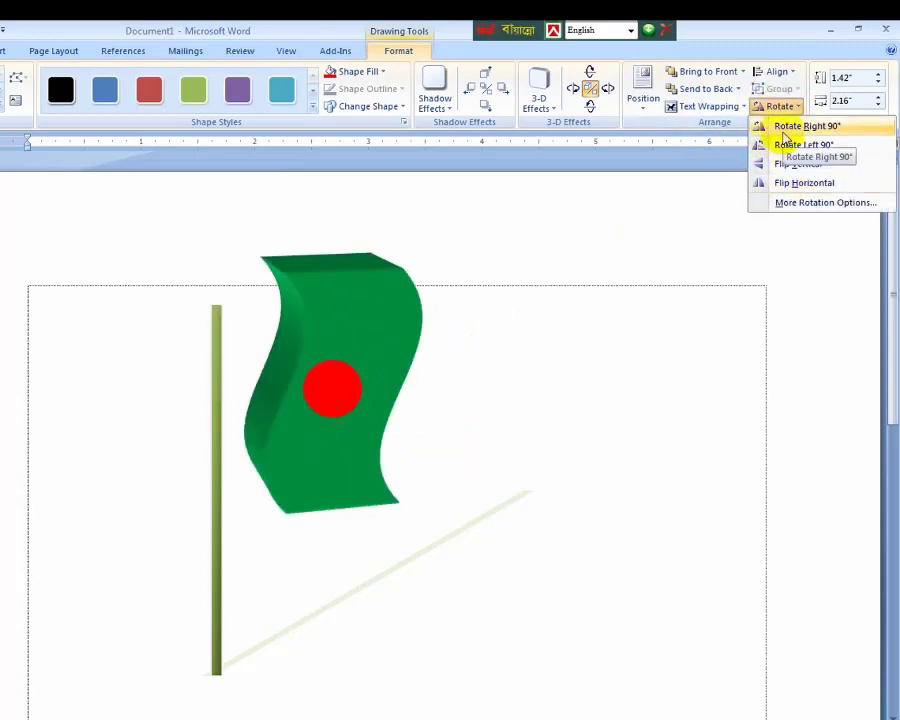
Set the flag's height to 1.5 inches
left_click(780, 104)
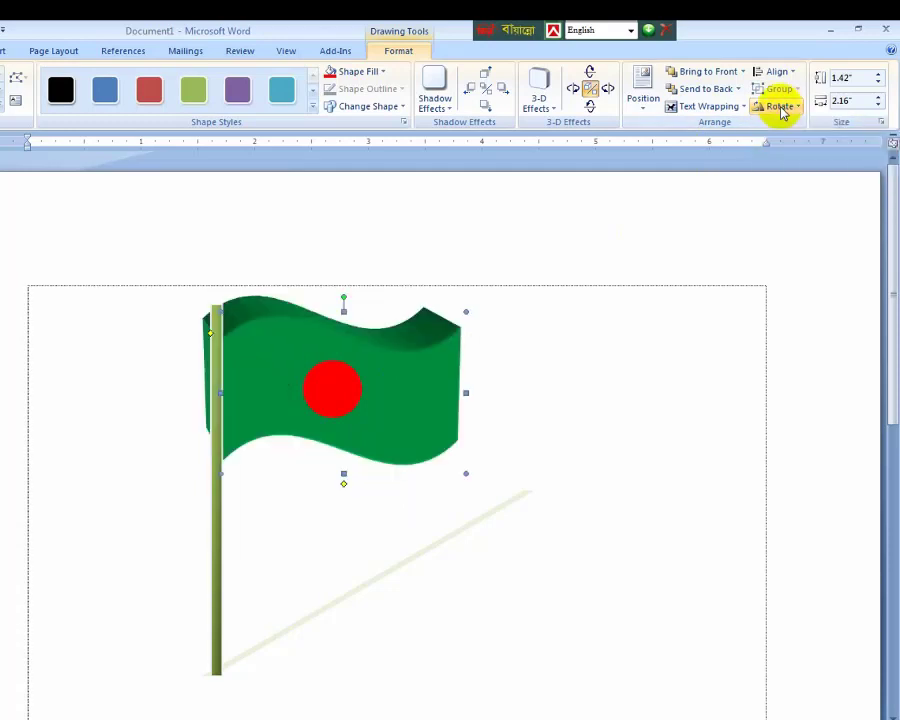
left_click(879, 76)
left_click(879, 76)
left_click(879, 76)
left_click(878, 88)
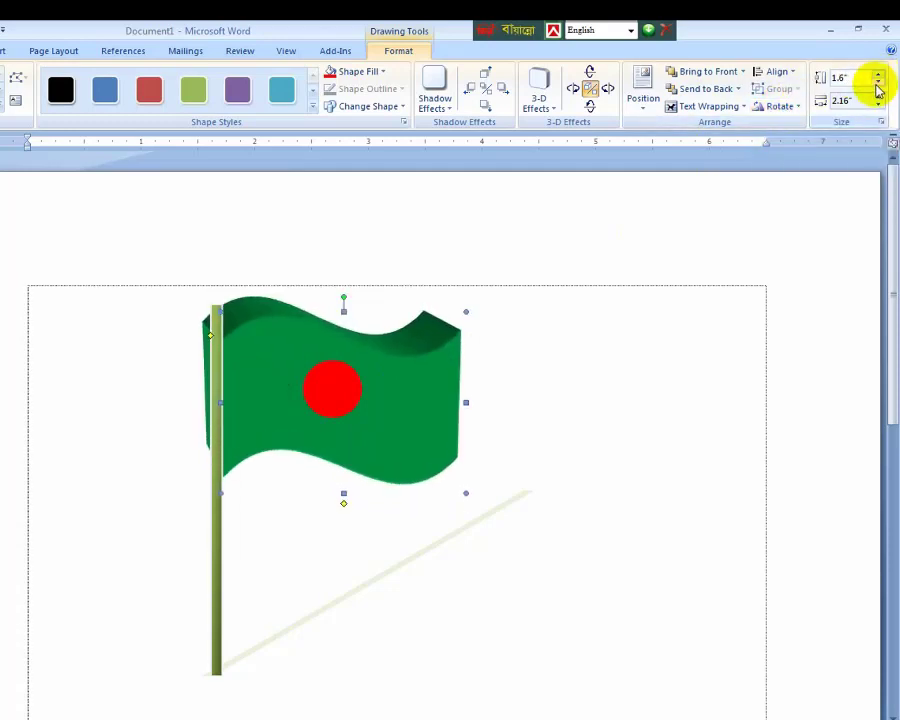
left_click(878, 88)
left_click(878, 88)
left_click(878, 88)
left_click(879, 76)
left_click(879, 76)
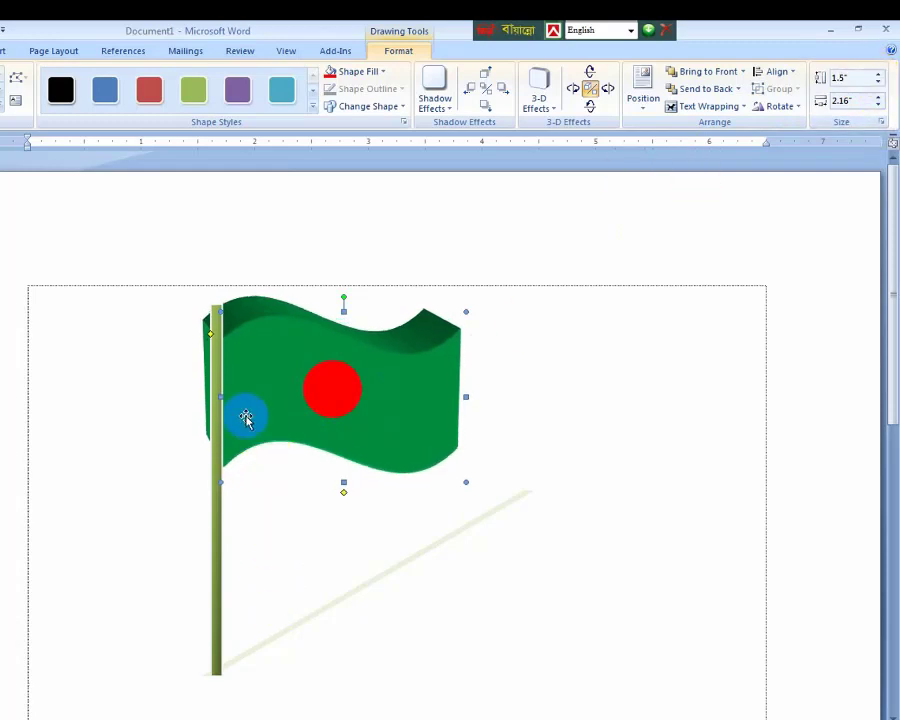
Drag the flag slightly right so it sits against the pole top
left_click_drag(311, 397, 248, 390)
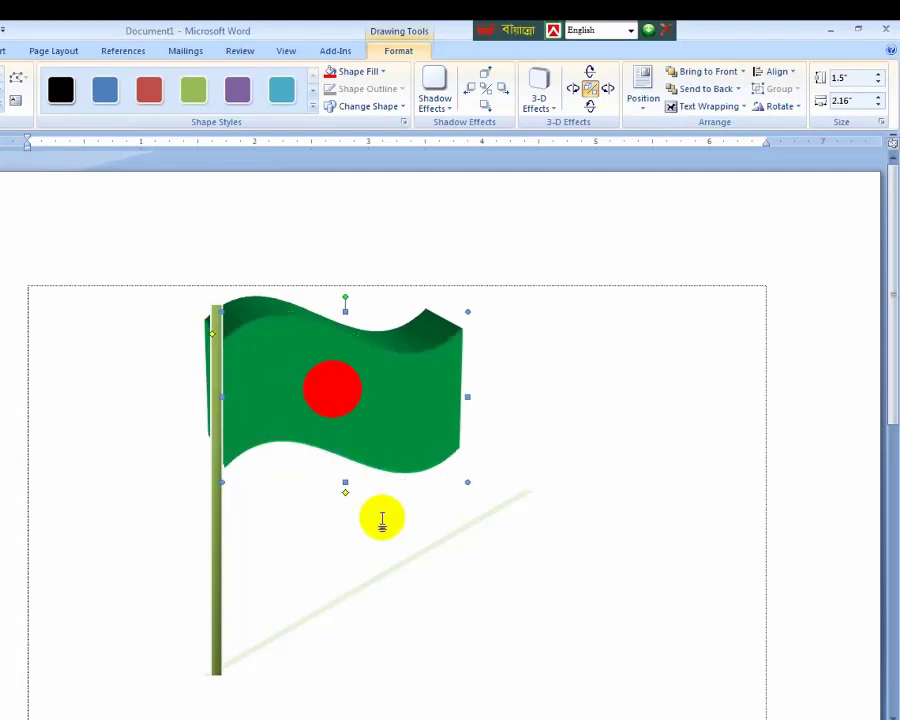
left_click(299, 453)
mouse_move(388, 405)
left_mouse_down()
mouse_move(594, 447)
mouse_move(369, 403)
mouse_move(350, 388)
mouse_move(328, 420)
left_mouse_up()
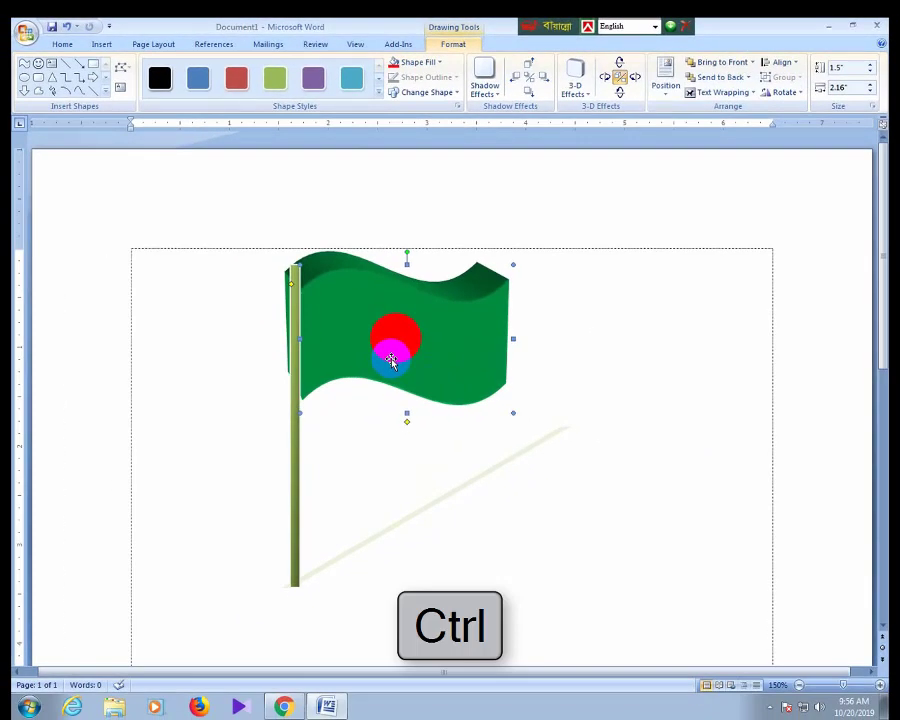
Select the red circle, flagpole and flag, group them, and drag the group left
left_click_drag(391, 360, 391, 360)
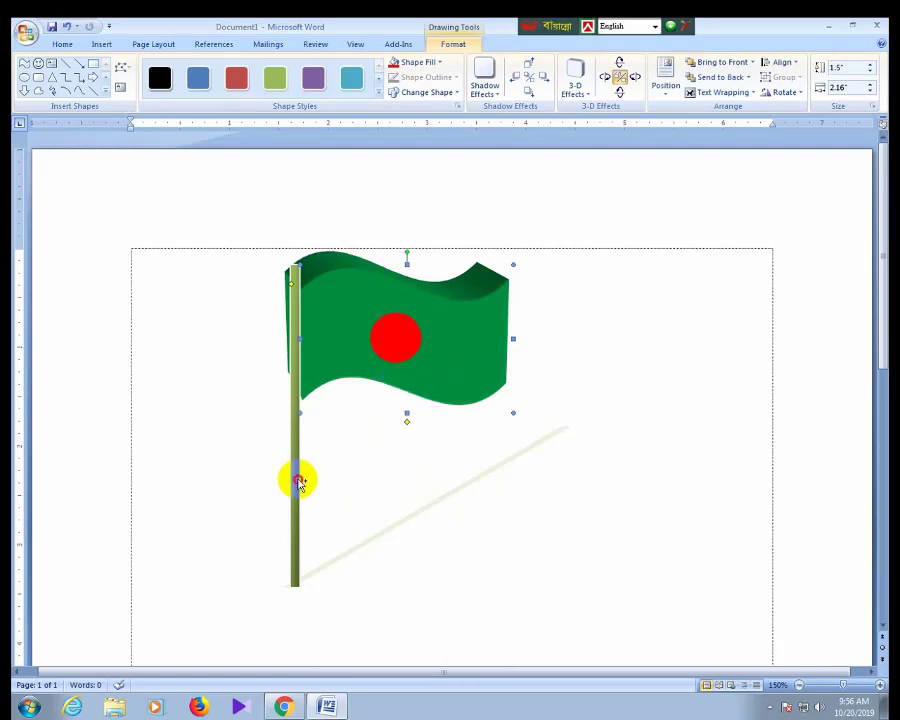
left_click(318, 358)
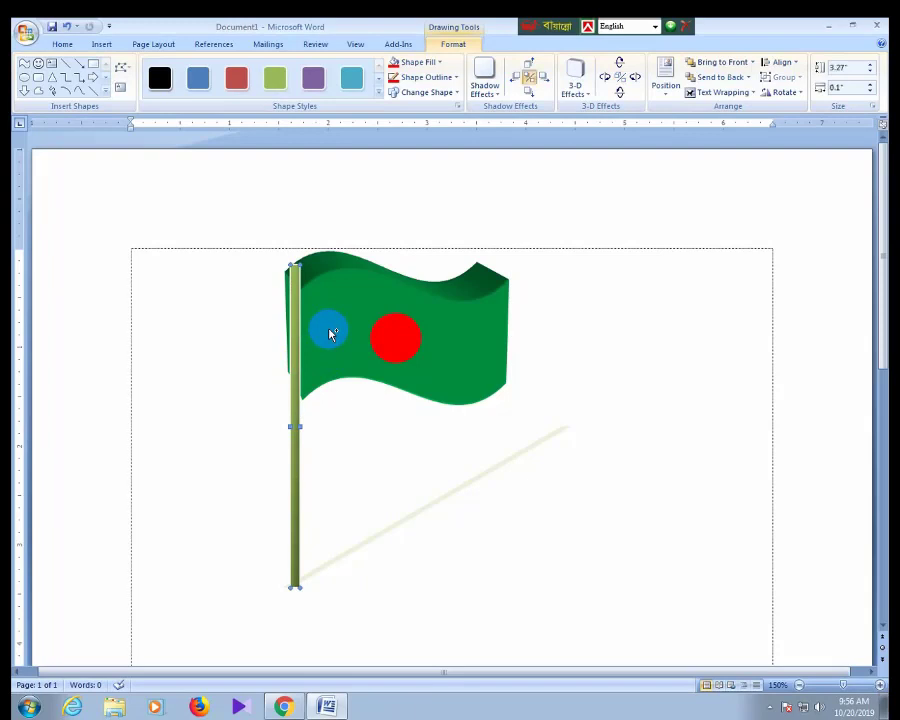
left_click_drag(349, 308, 407, 336)
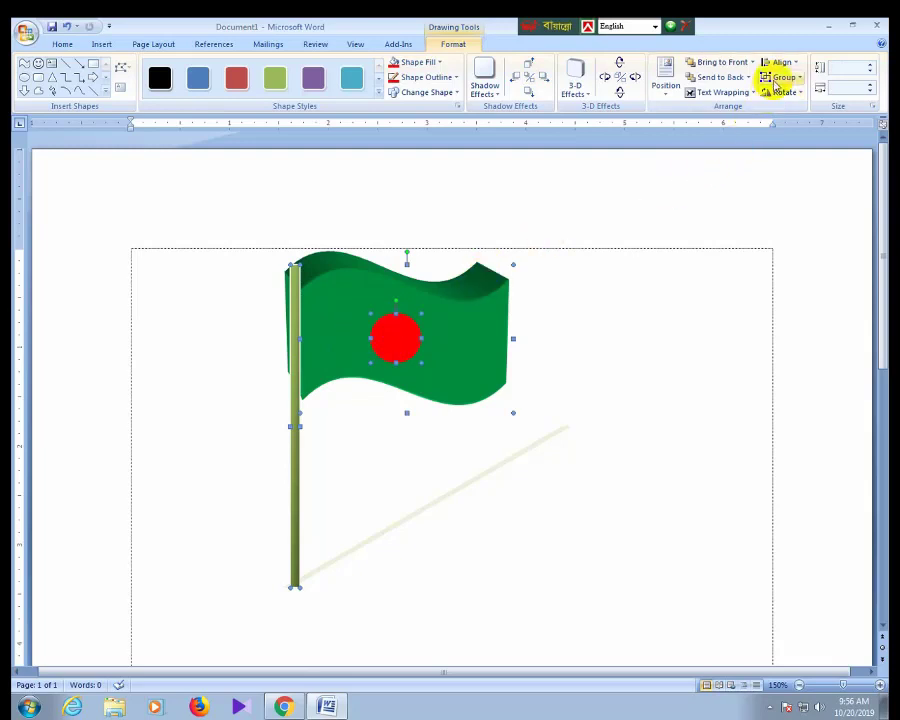
left_click(781, 77)
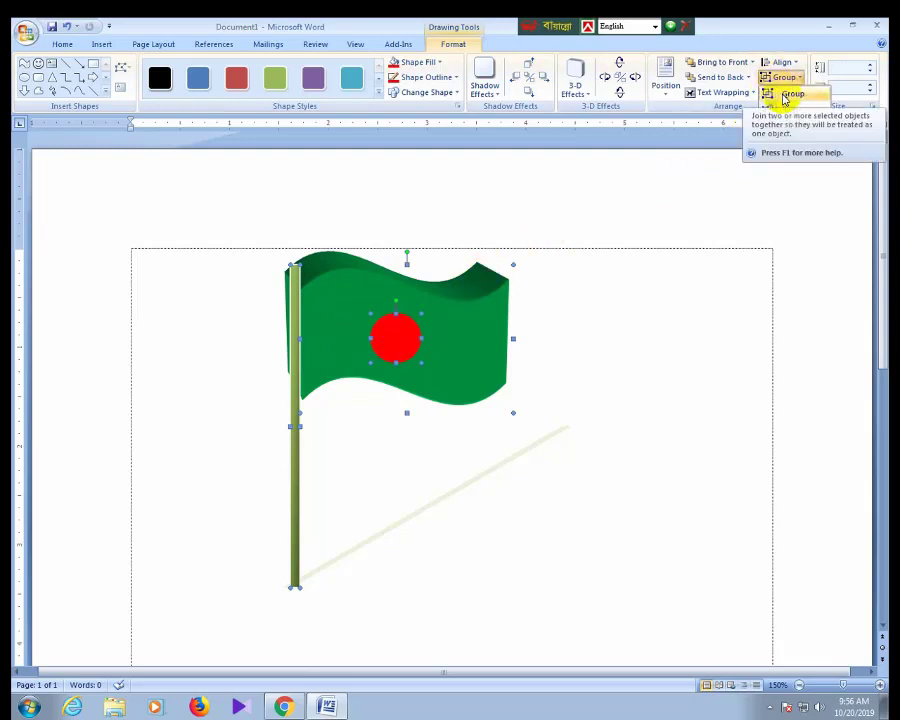
left_click(785, 96)
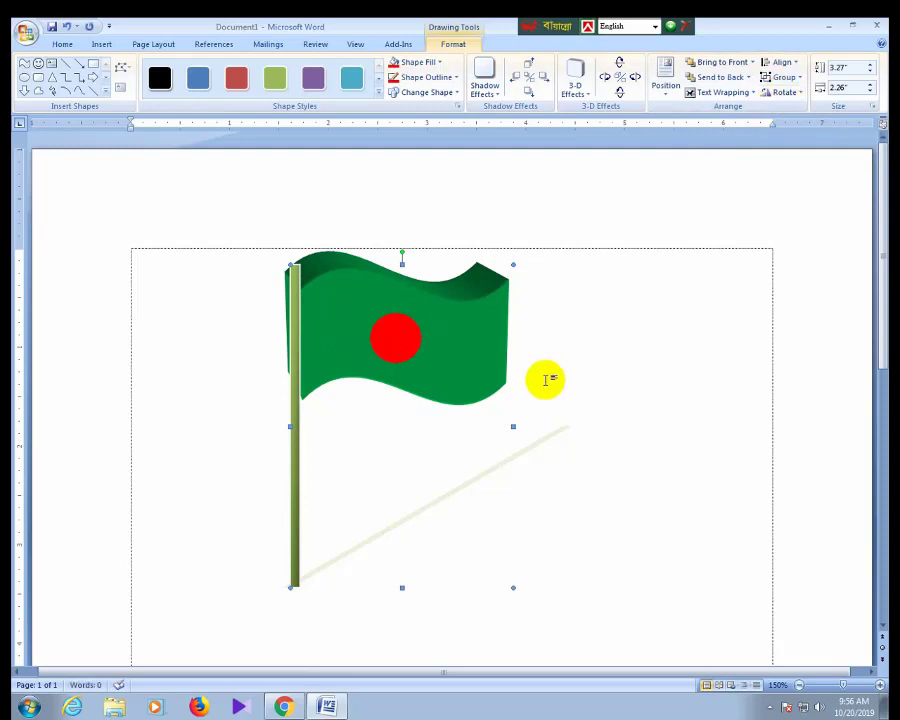
mouse_move(482, 358)
left_mouse_down()
mouse_move(270, 380)
mouse_move(442, 348)
mouse_move(345, 308)
mouse_move(362, 363)
left_mouse_up()
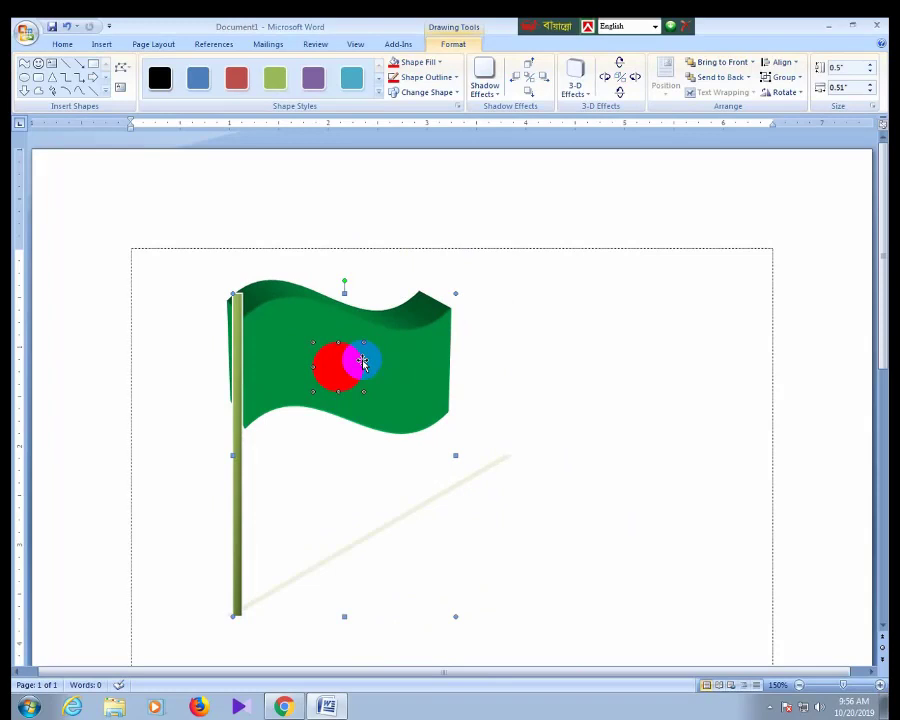
right_click(347, 358)
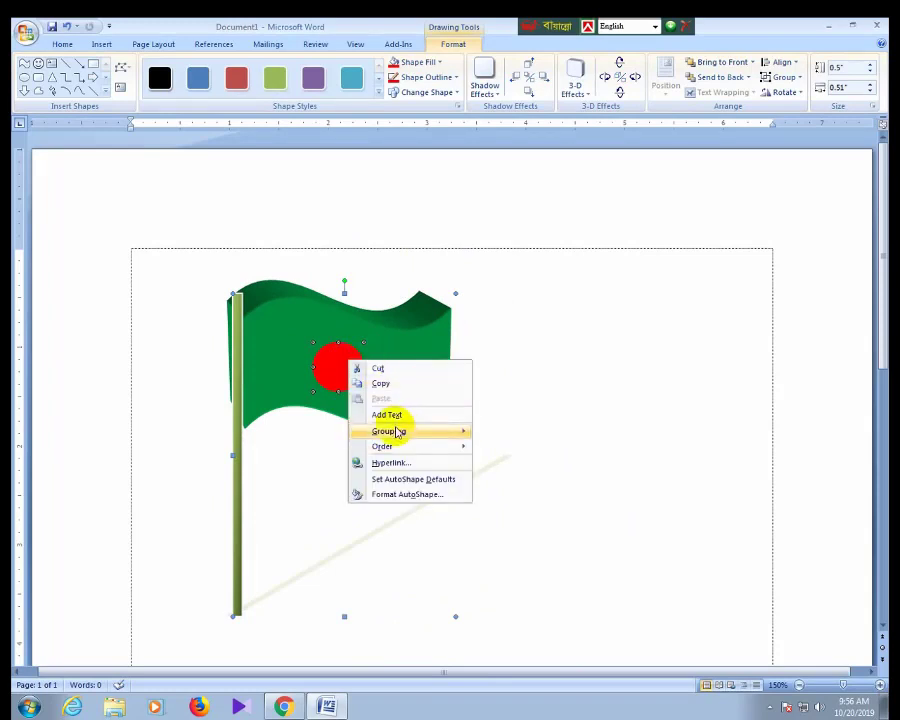
mouse_move(352, 354)
left_mouse_down()
mouse_move(403, 340)
mouse_move(335, 362)
left_mouse_up()
right_click(392, 374)
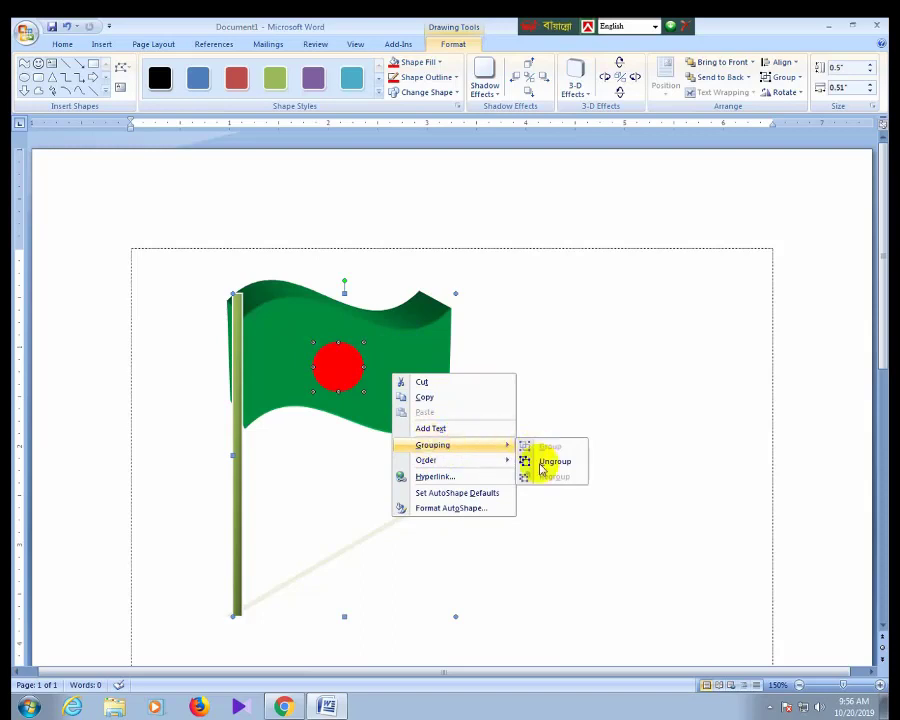
left_click(782, 78)
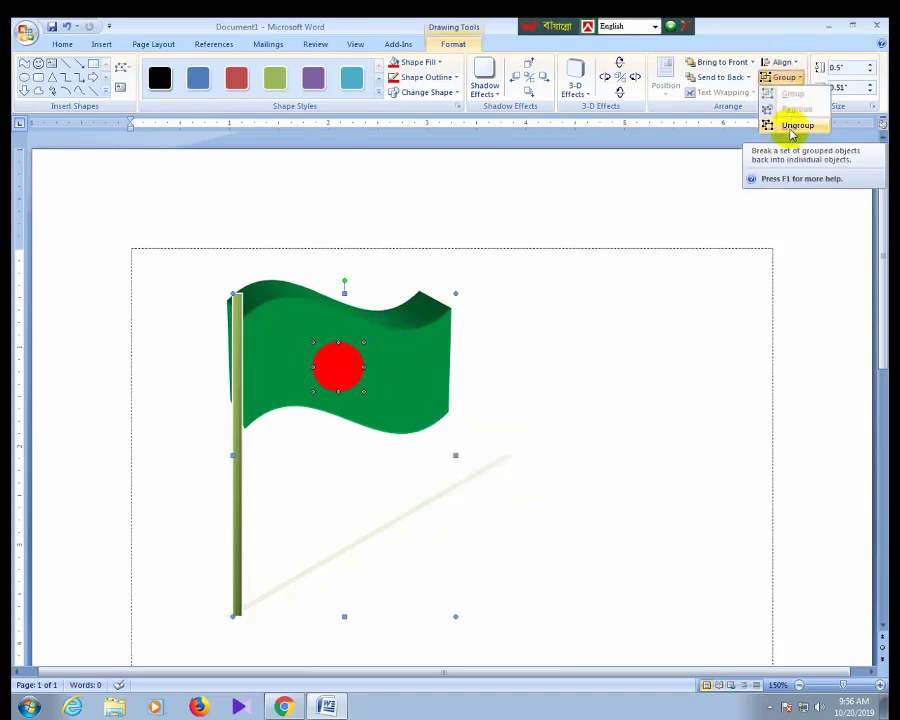
left_click(438, 343)
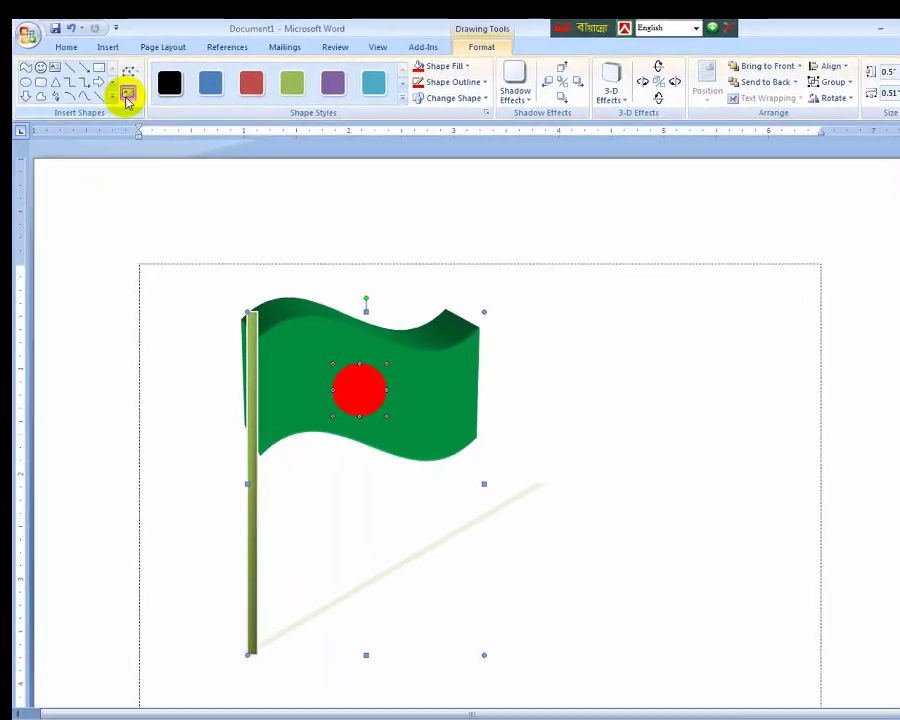
Use Edit Text on the red circle to add an empty text area inside it
left_click(280, 210)
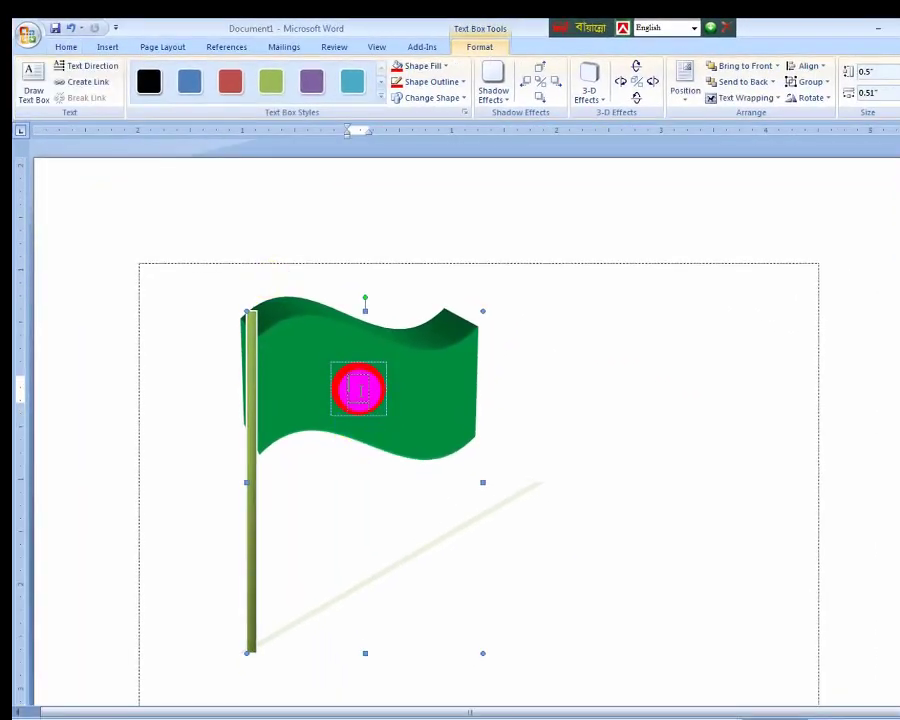